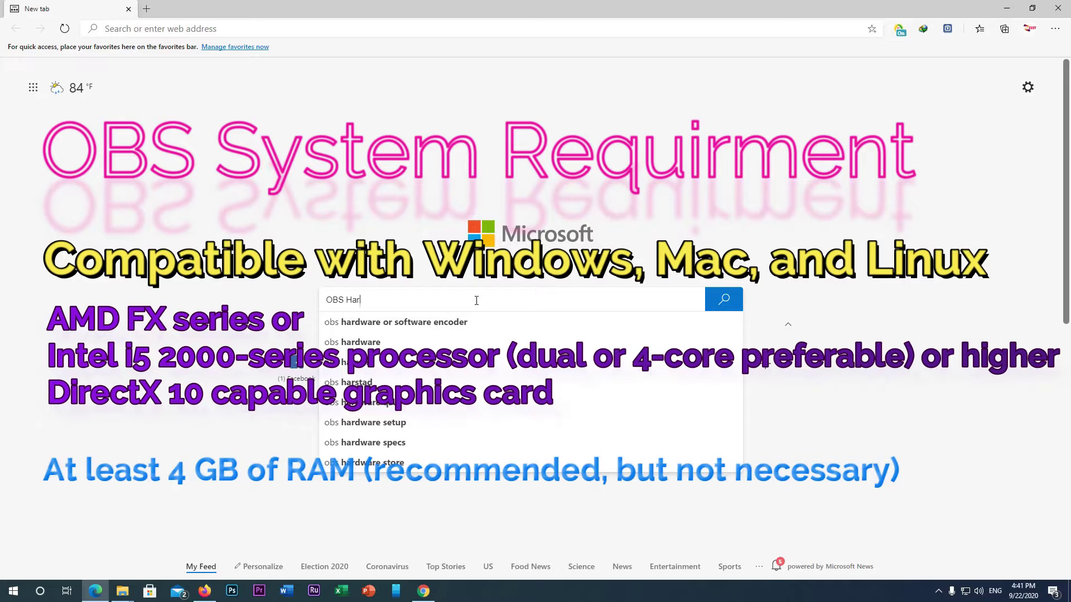
left_click(362, 403)
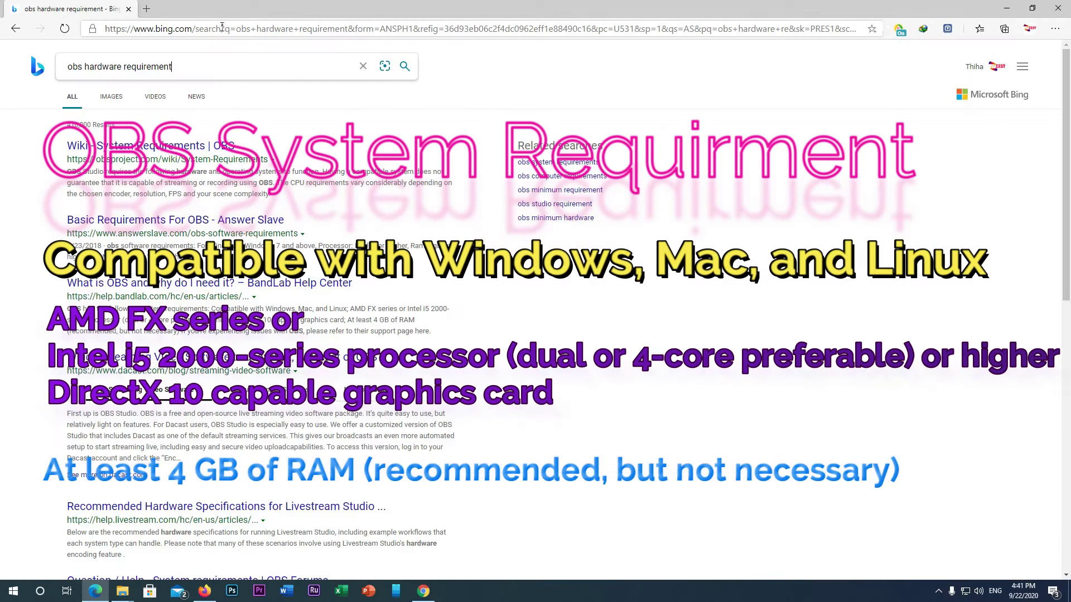
left_click(222, 28)
type("www.google.com")
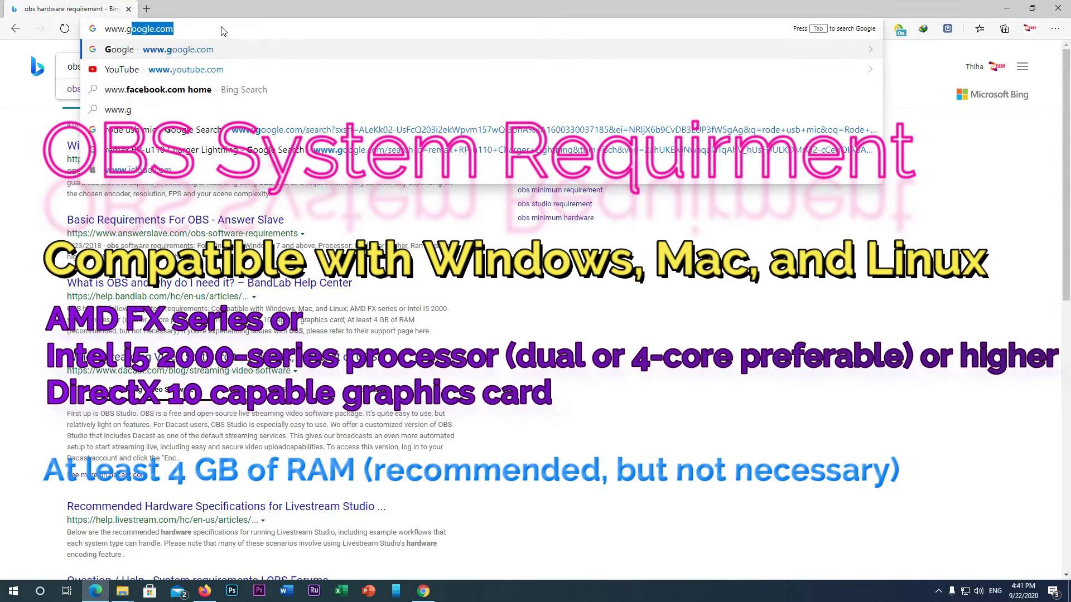
key("Return")
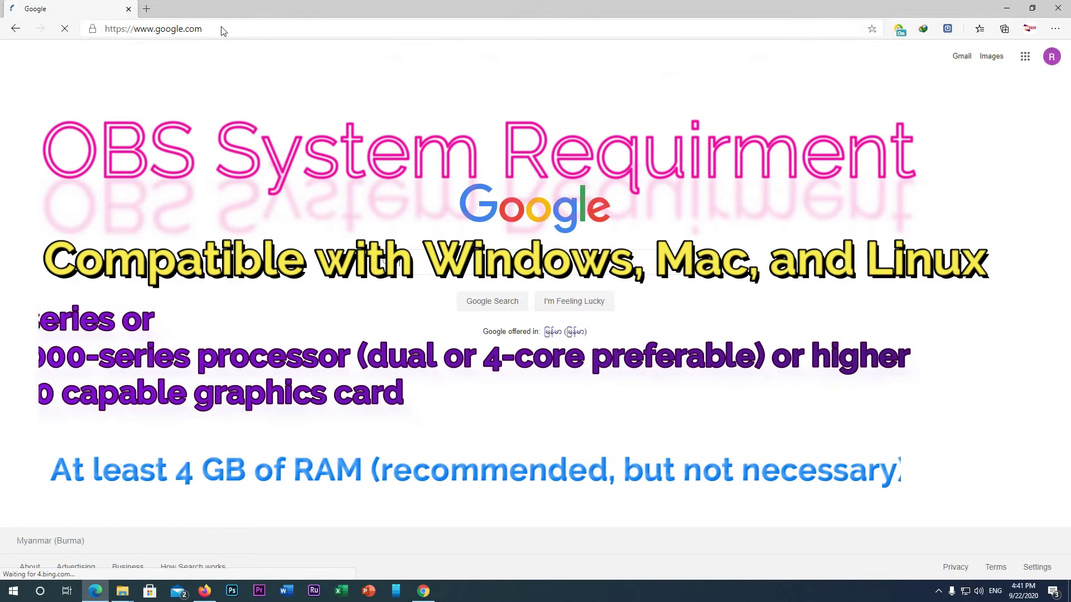
Search Google for "obs download" and open the download page on obsproject.com
left_click(540, 262)
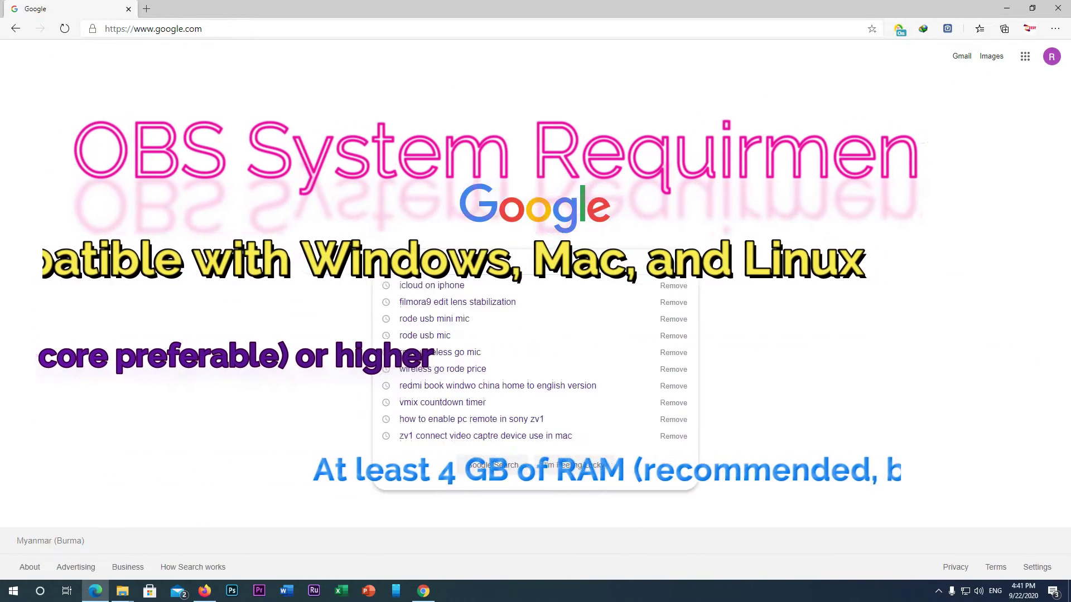
type("OBS")
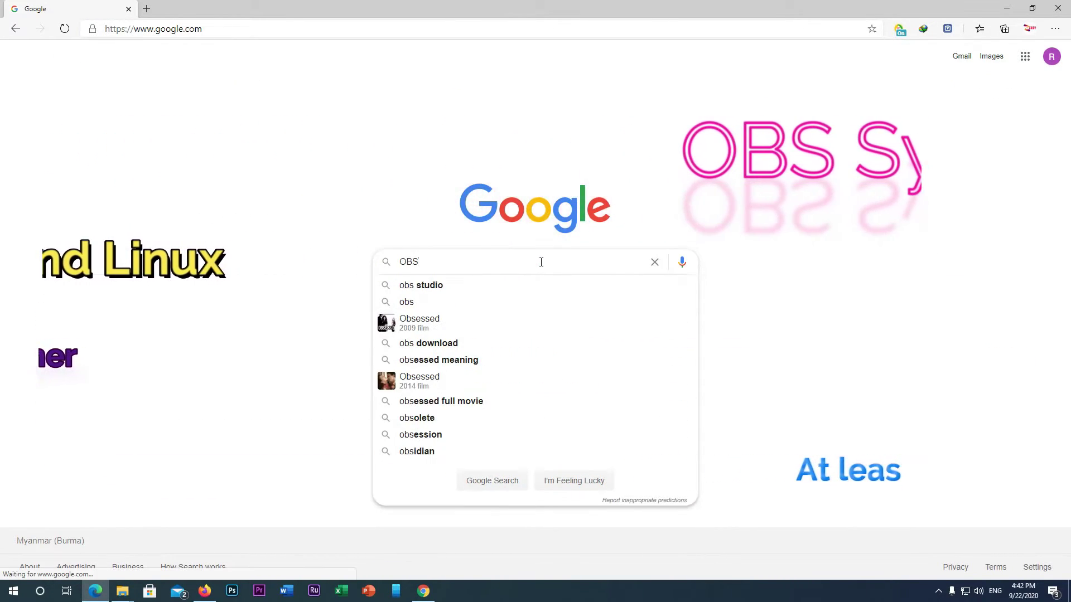
left_click(538, 344)
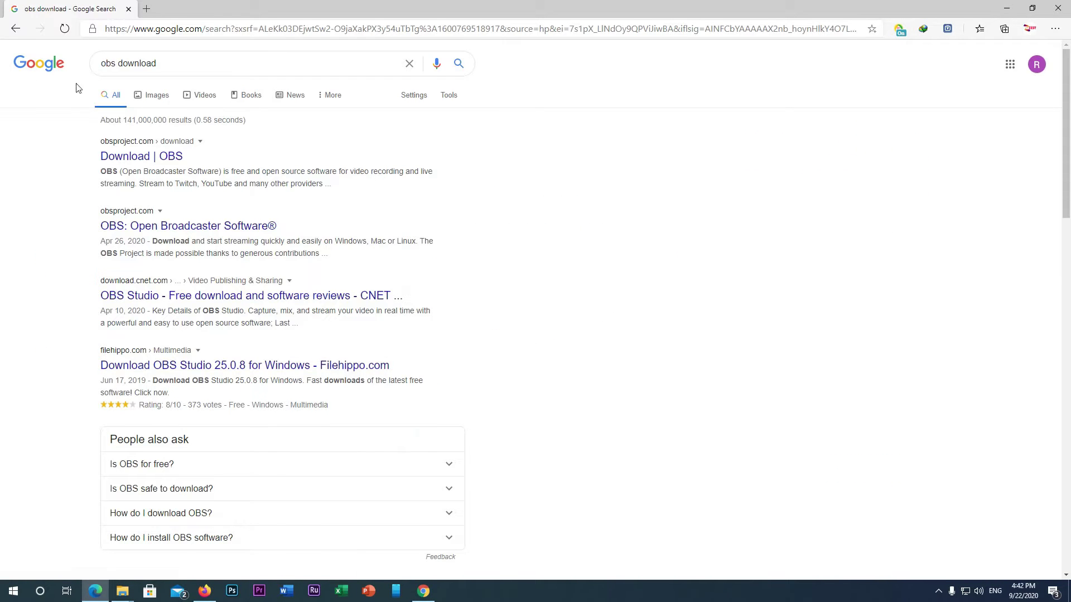
left_click(140, 161)
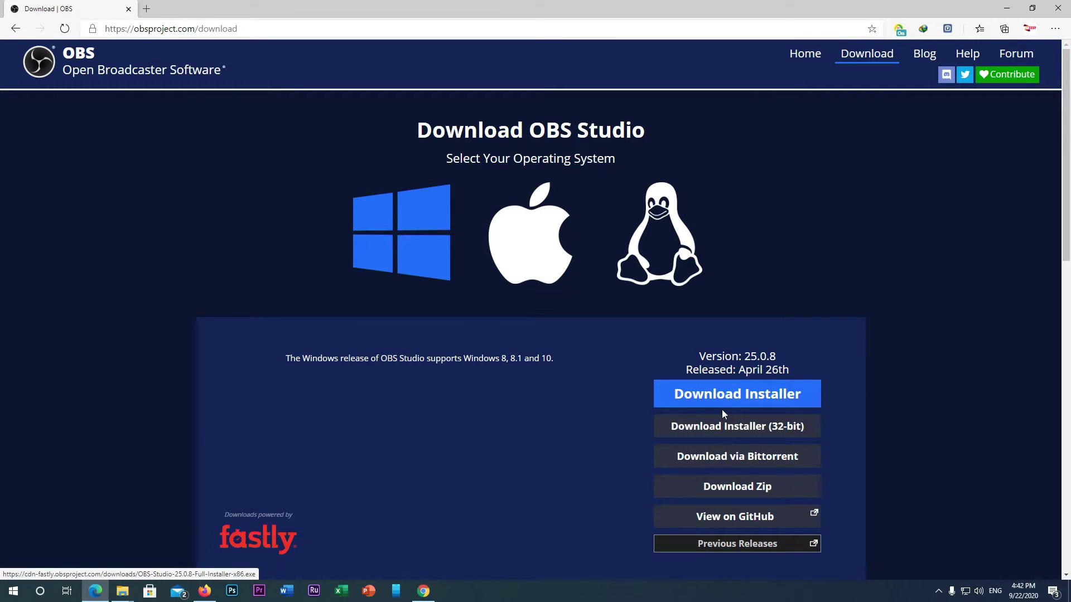
Download the 64-bit Windows installer for OBS Studio 25.0.8, keeping the suggested Programs category and save path
left_click(727, 401)
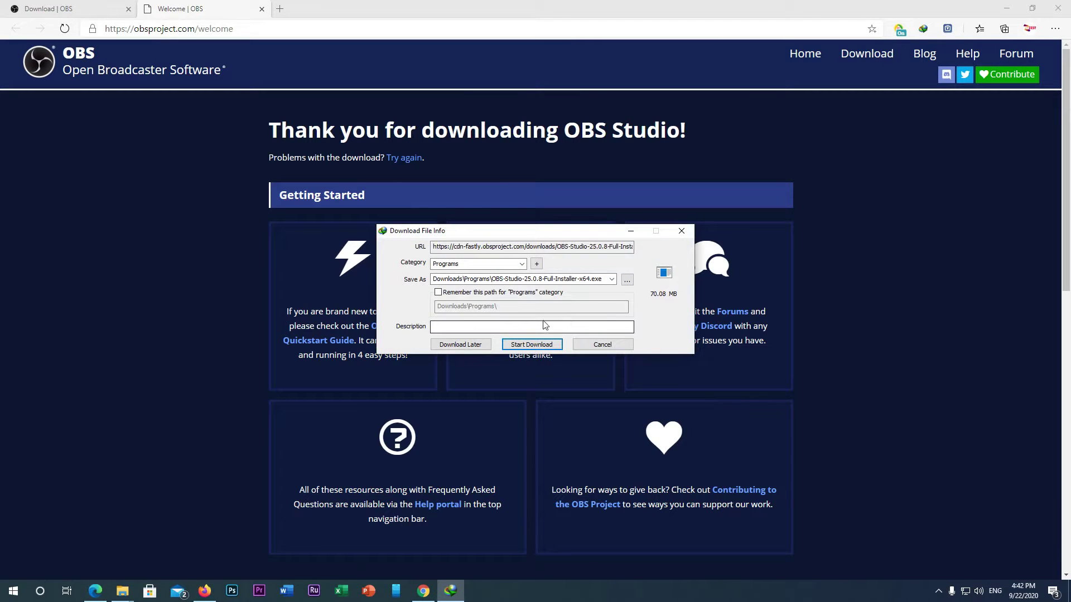
left_click(532, 345)
left_click(670, 175)
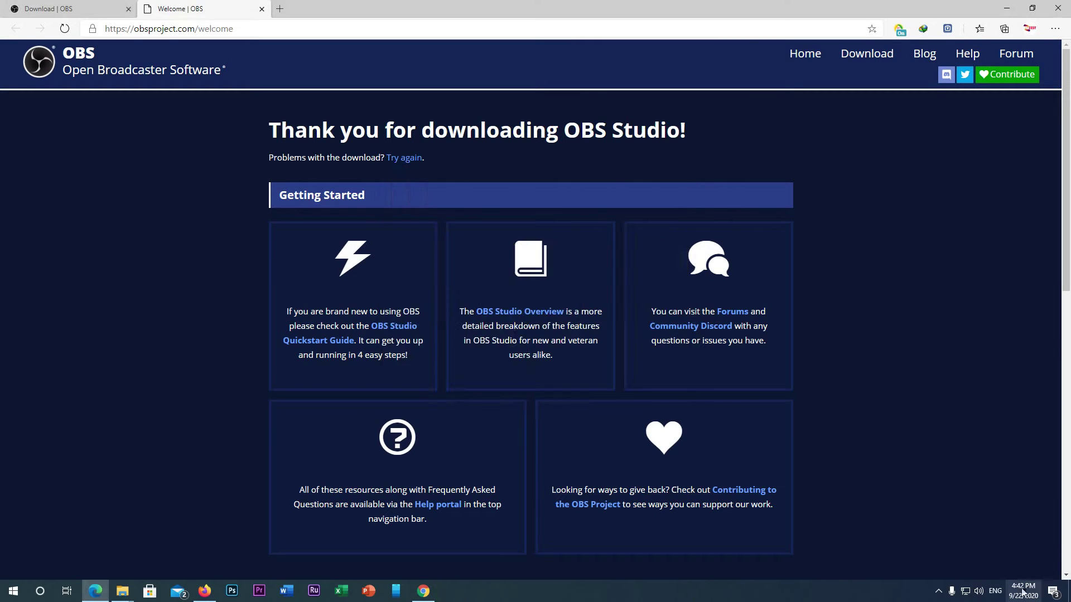
Open the downloaded OBS-Studio-25.0.8-Full-Installer-x64.exe from Internet Download Manager
left_click(939, 591)
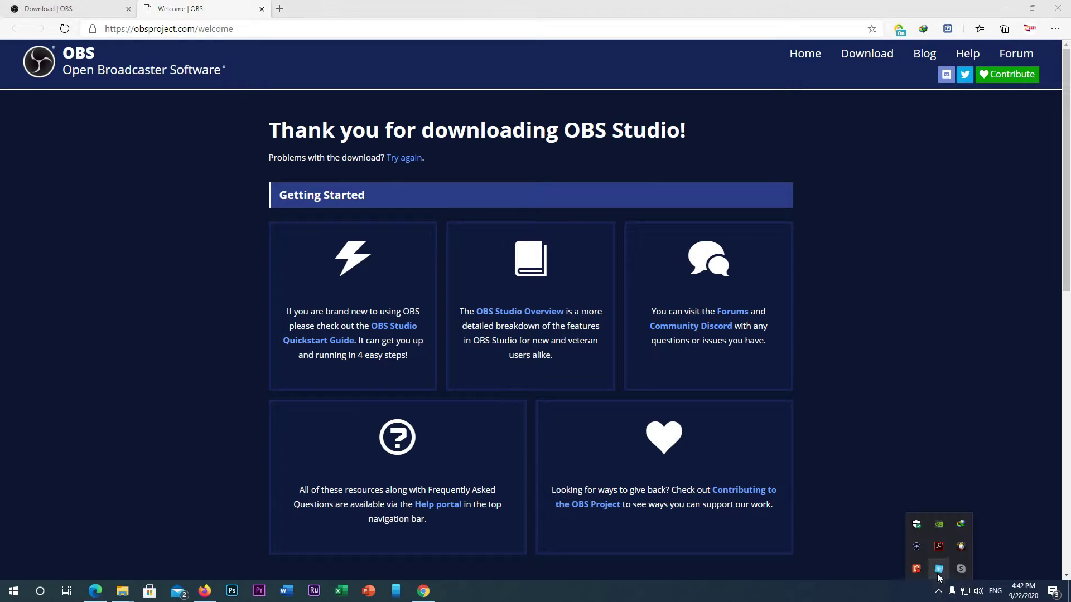
left_click(959, 523)
left_click(399, 339)
double_click(399, 349)
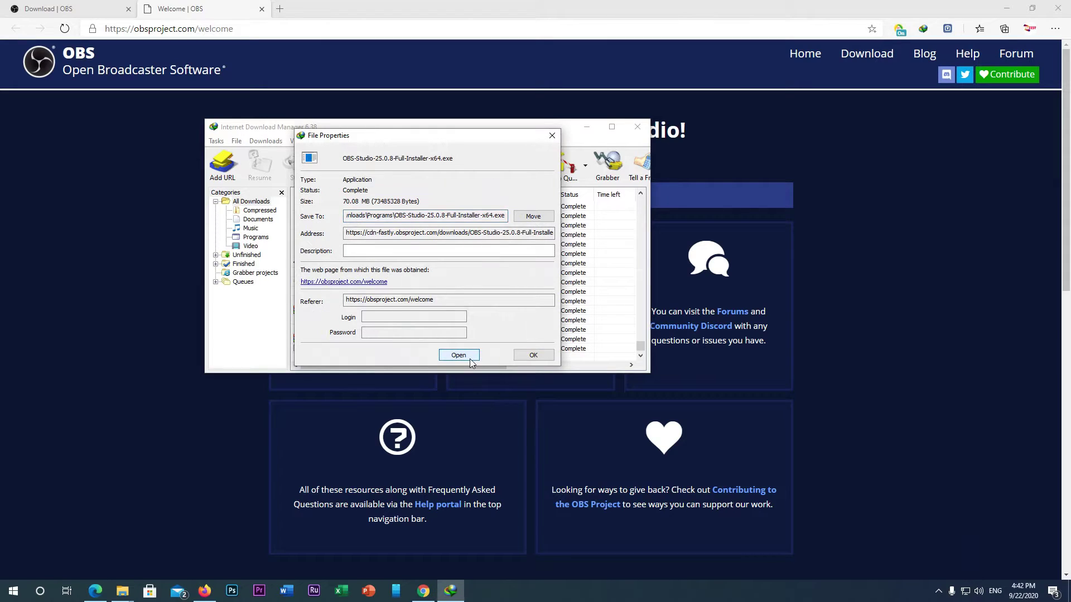
left_click(456, 357)
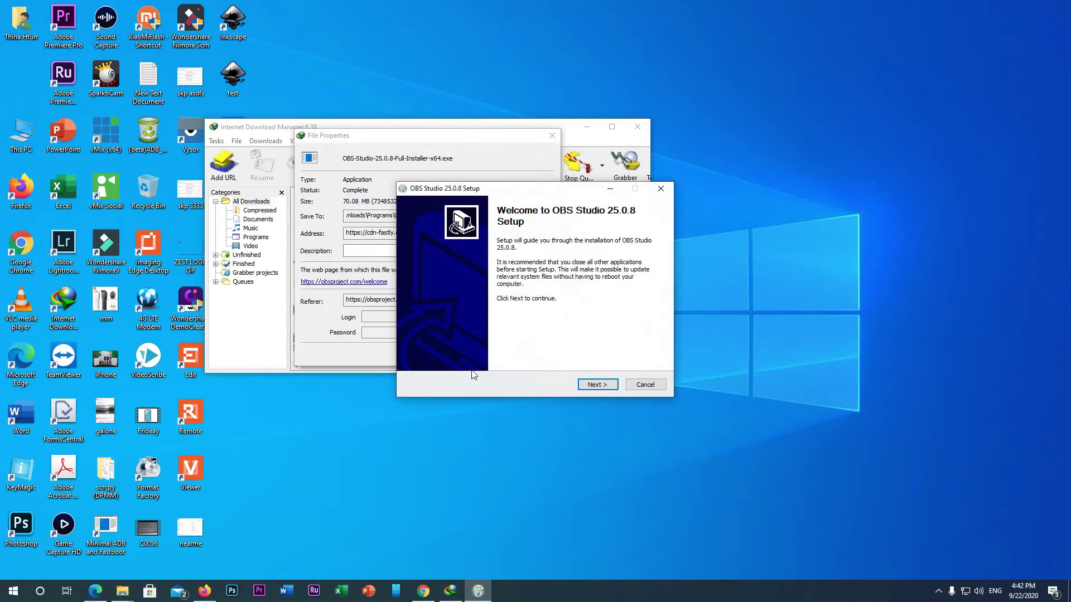
Install OBS Studio 25.0.8 with the default options, without launching it at the end, and close the download manager windows
left_click(615, 385)
left_click(614, 385)
left_click(615, 385)
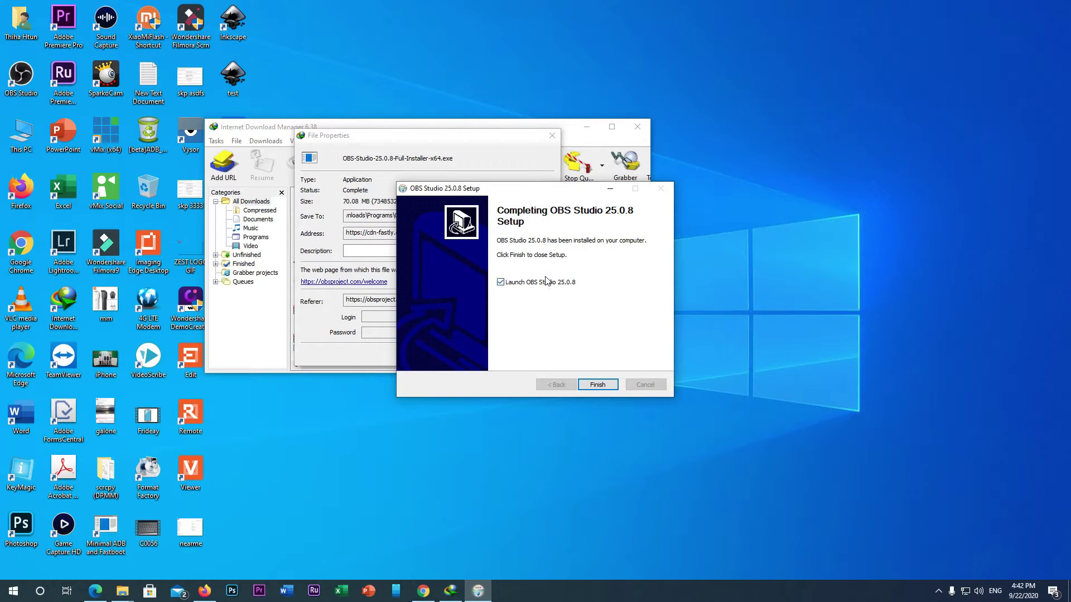
left_click(514, 284)
left_click(597, 385)
left_click(552, 135)
left_click(635, 132)
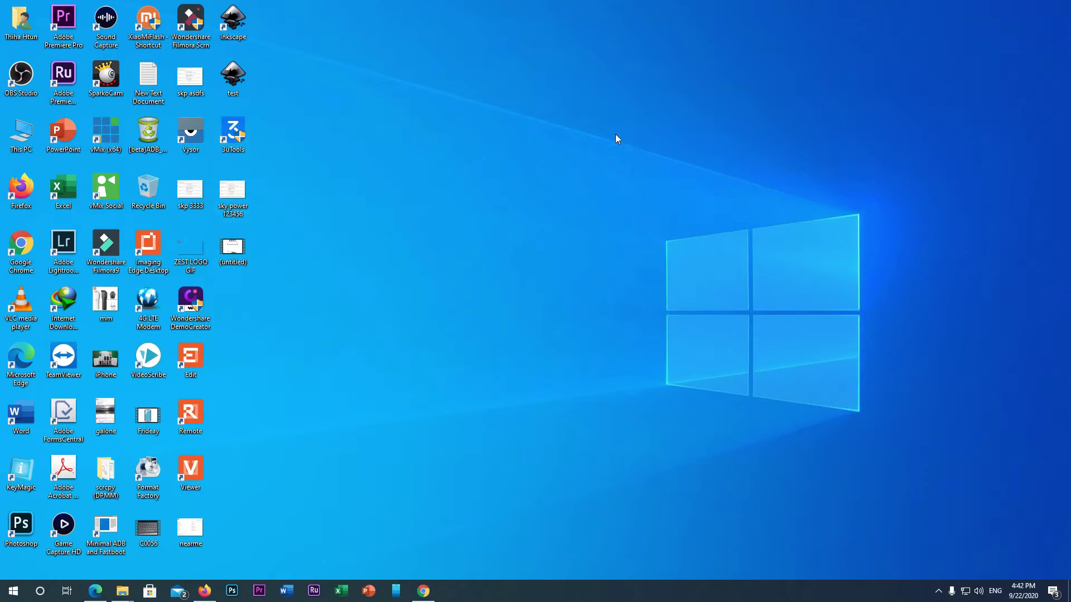
Launch OBS Studio from the desktop
left_click_drag(24, 76, 618, 300)
left_click_drag(654, 357, 722, 378)
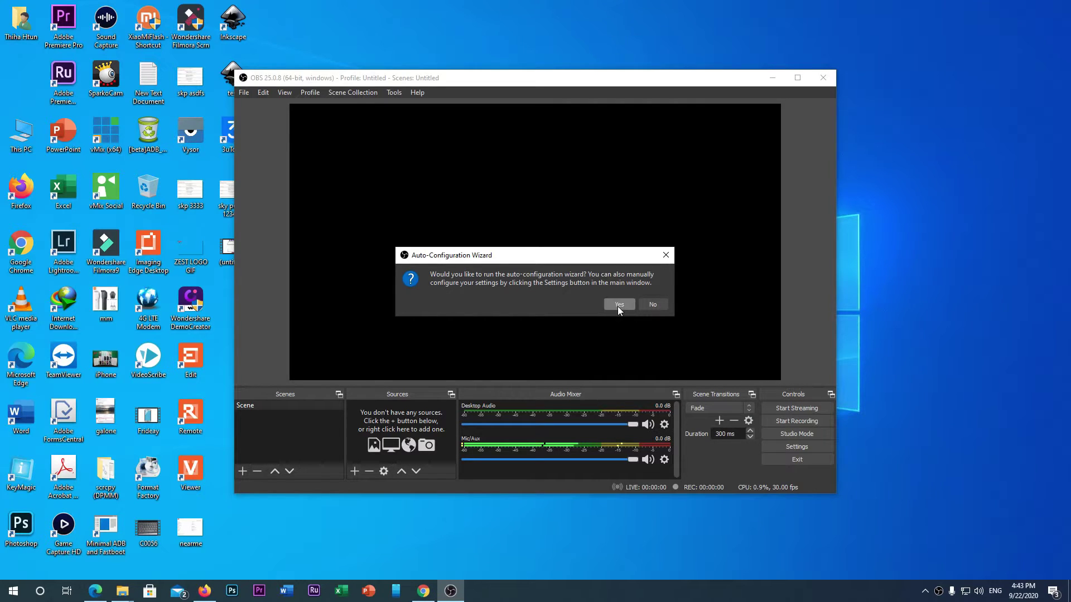
Try the auto-configuration wizard with streaming optimization, default video settings and Facebook Live as the service, and cancel it
left_click(618, 306)
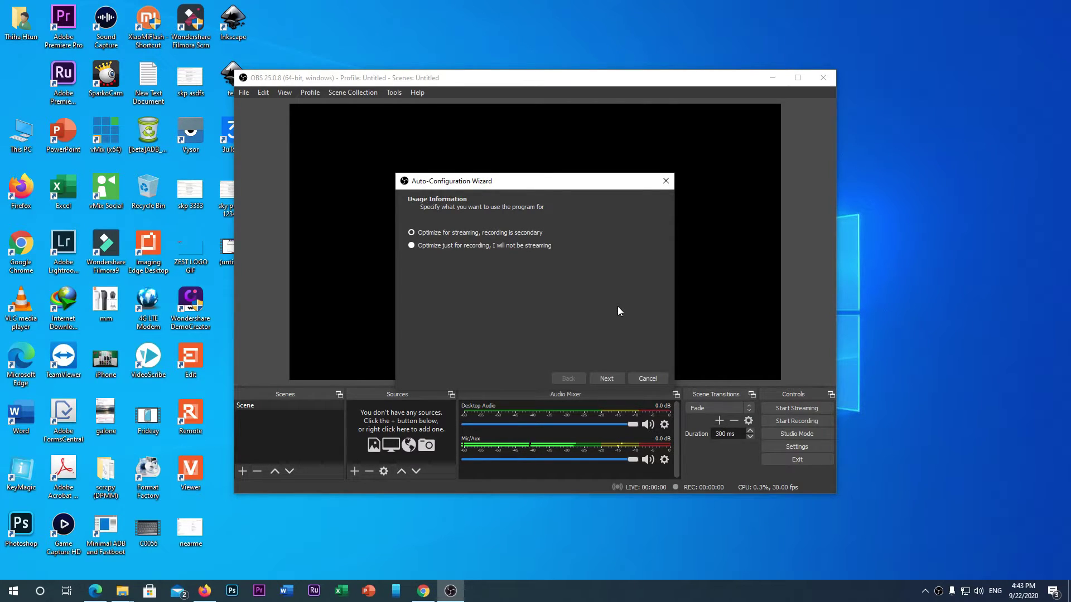
left_click(607, 379)
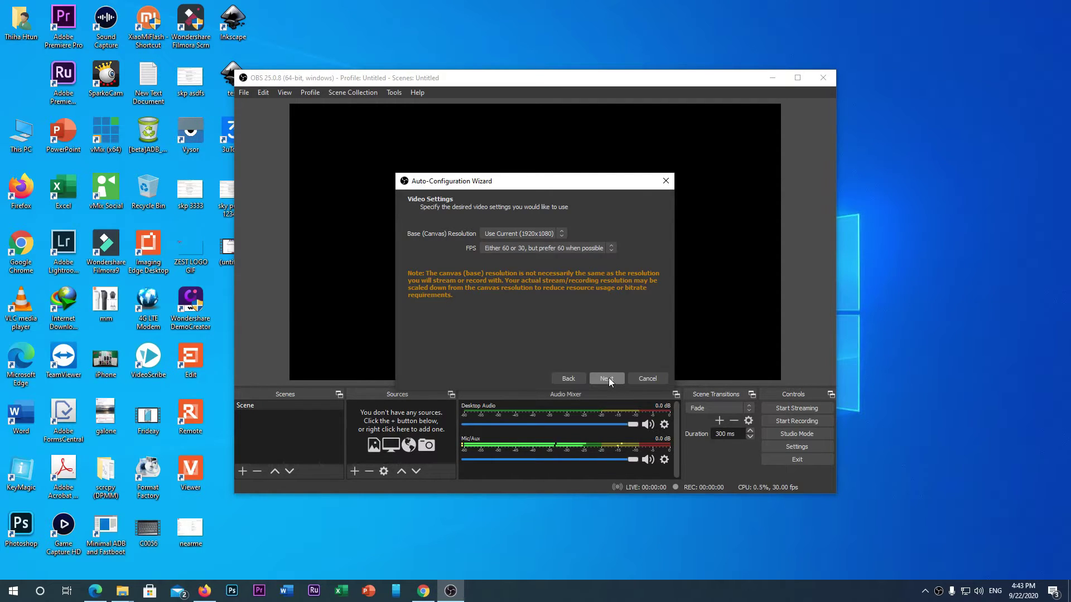
left_click(608, 377)
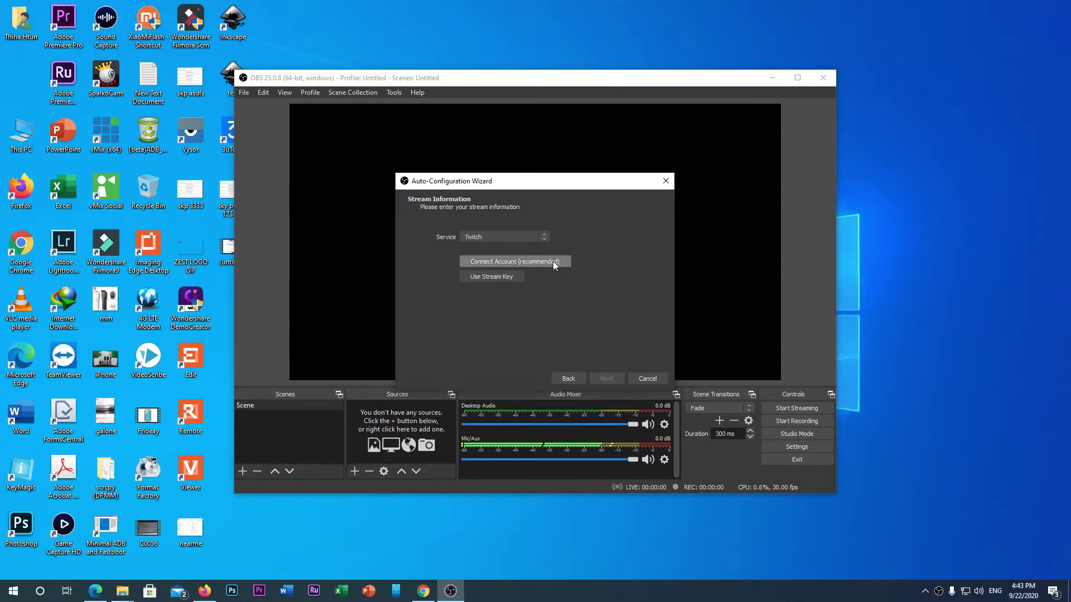
left_click(542, 238)
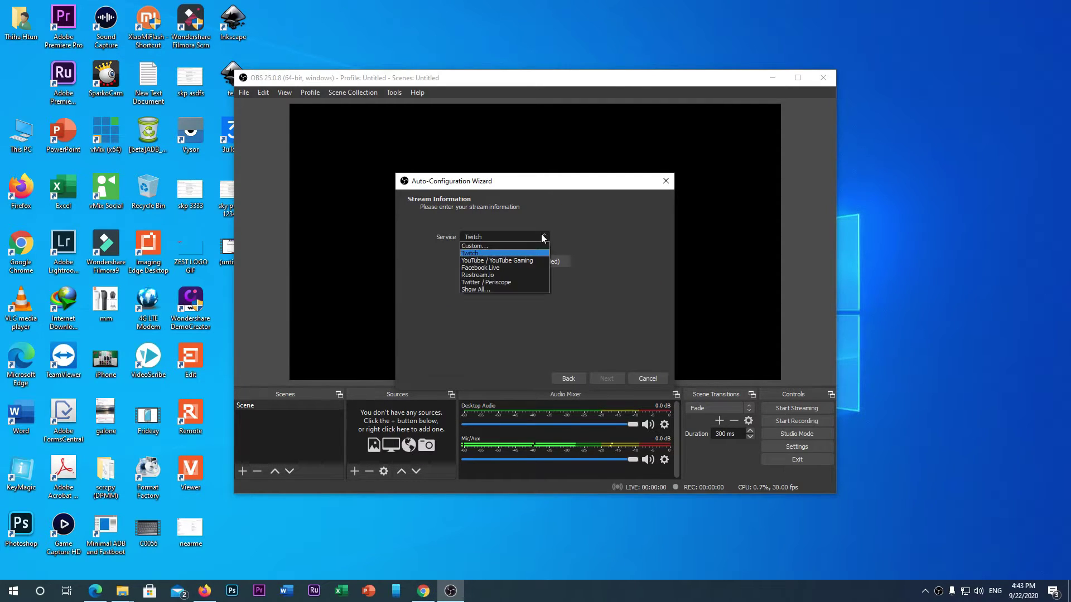
left_click(531, 269)
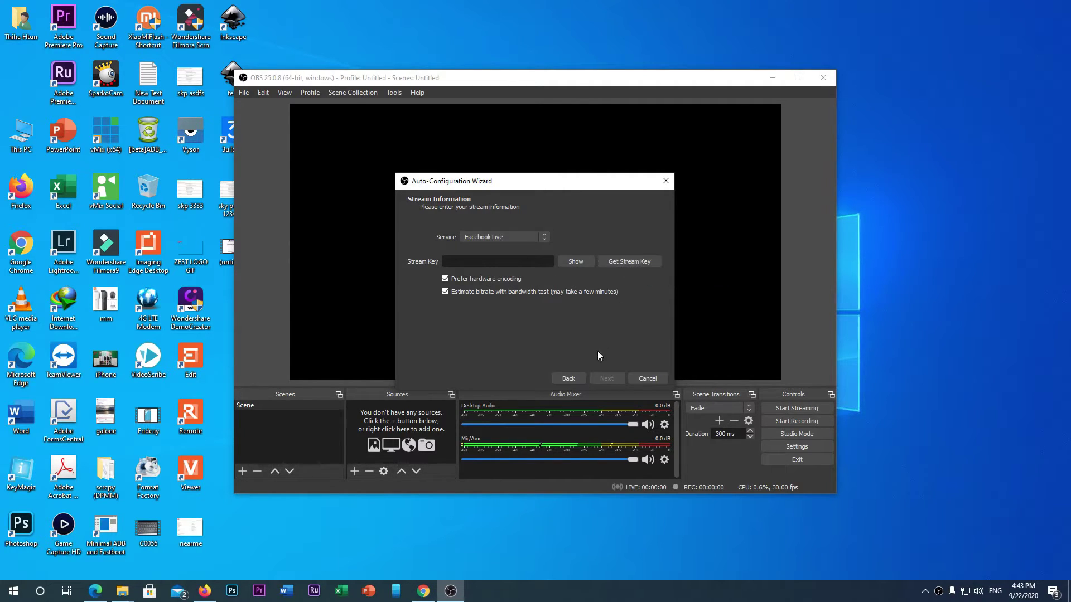
left_click(649, 378)
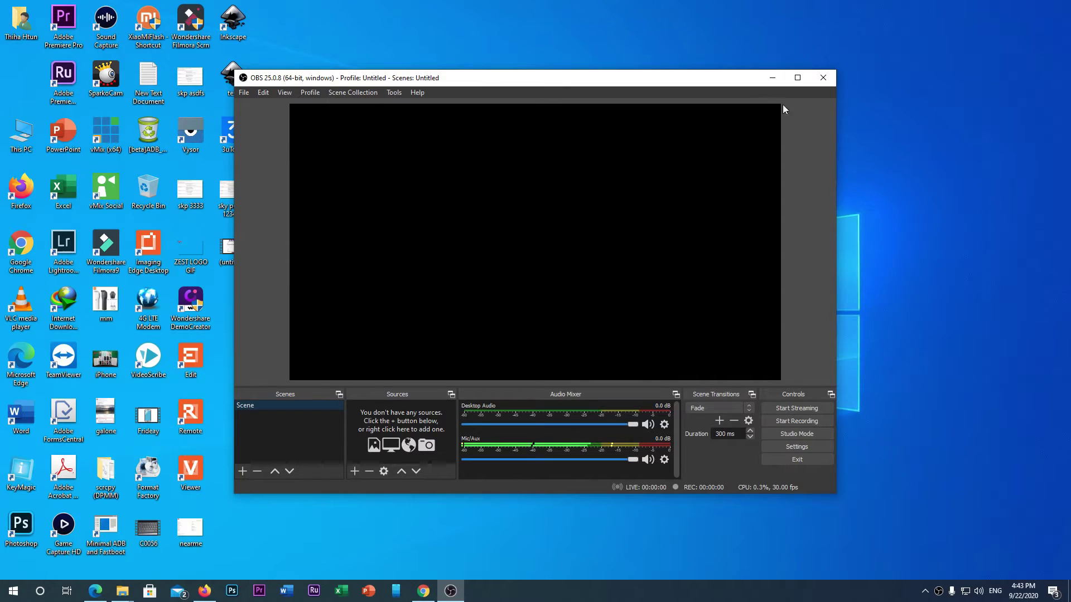
Maximize the OBS window and add a new Video Capture Device source named "C922PRO WebCam"
left_click(797, 78)
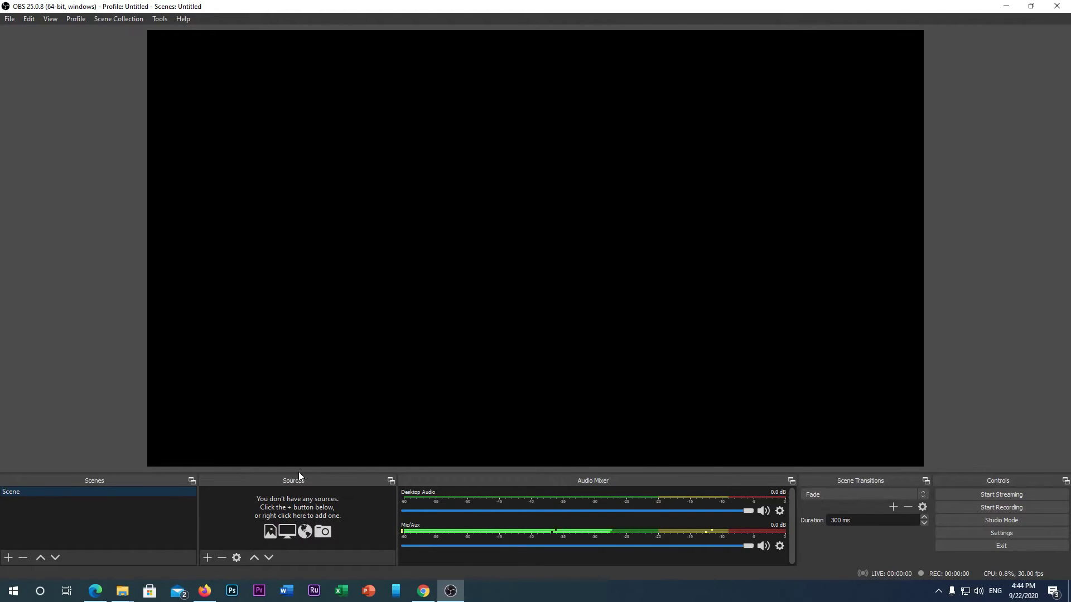
left_click_drag(299, 478, 296, 501)
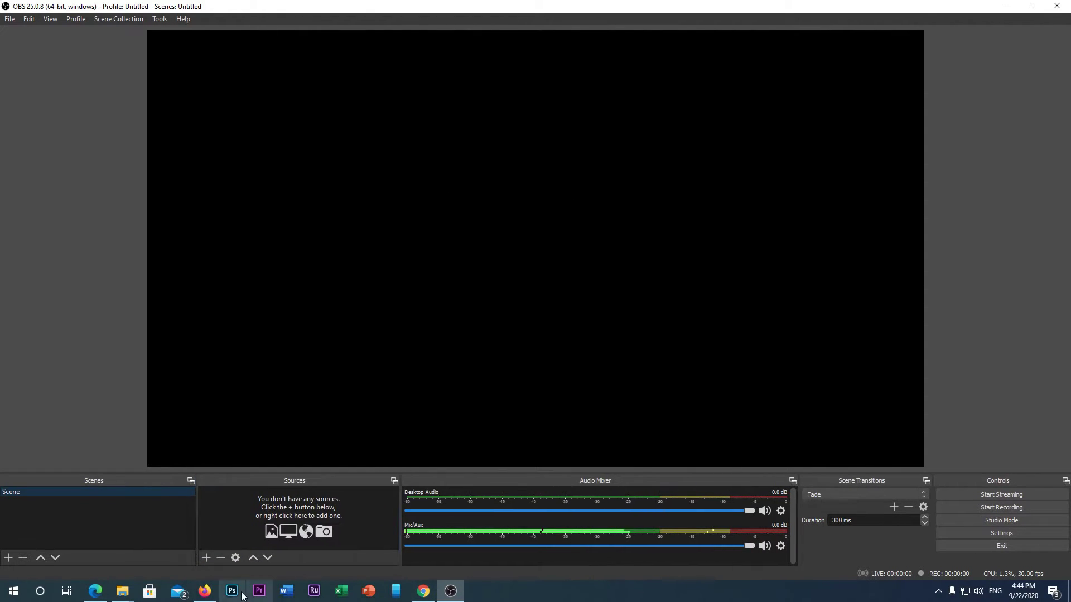
left_click(206, 558)
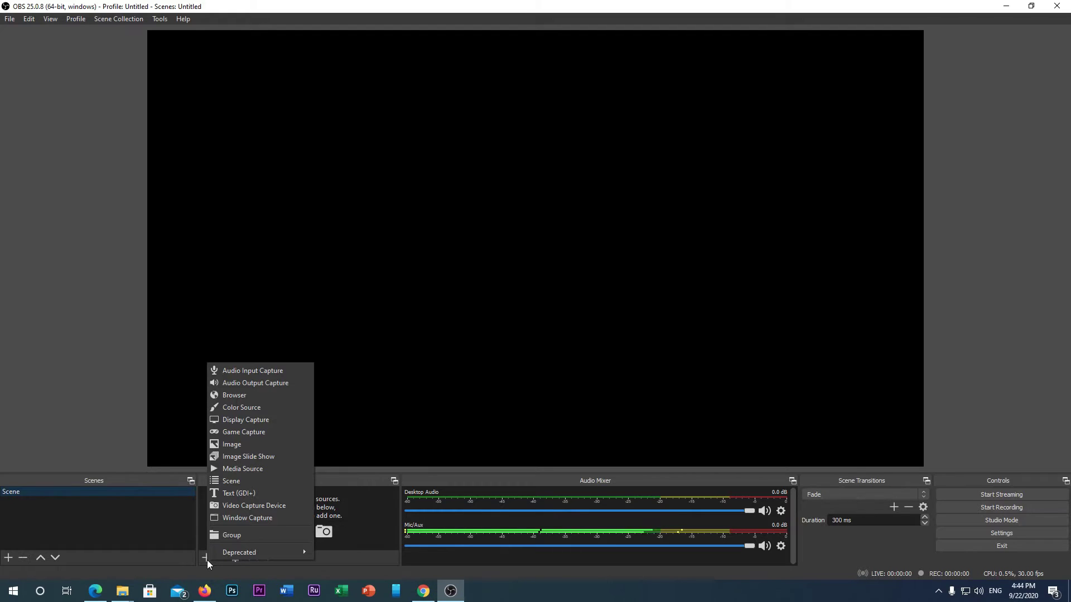
left_click(236, 505)
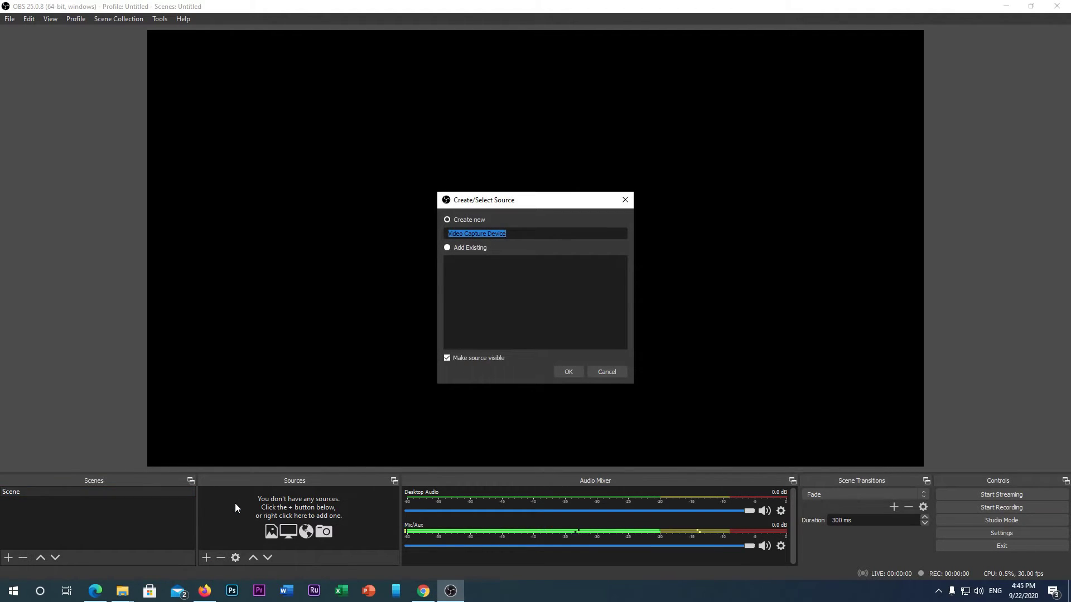
type("C")
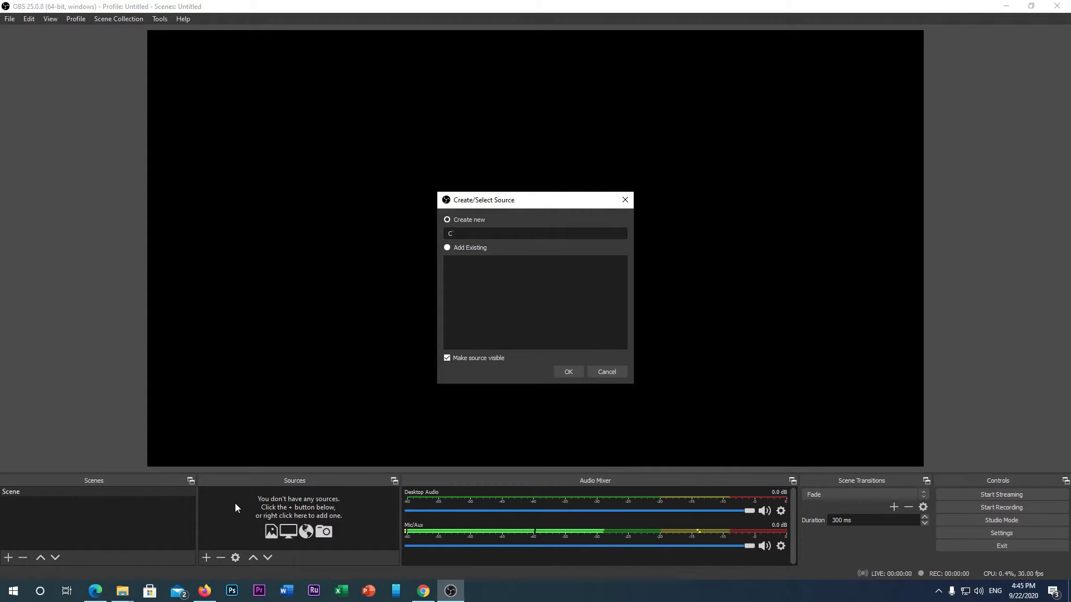
type("922PRO WebCam")
left_click(569, 372)
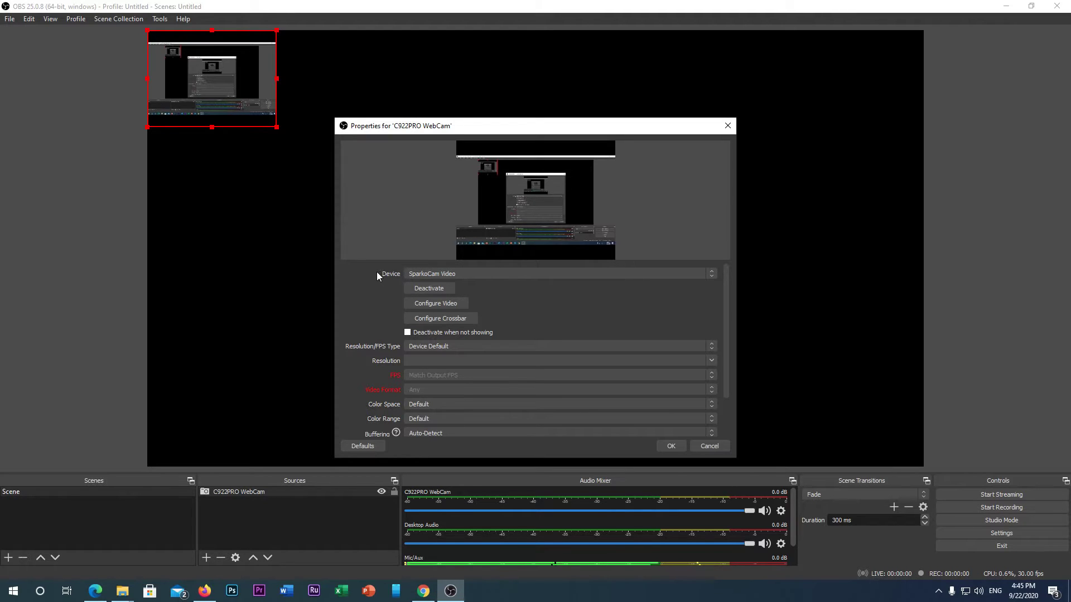
Set the capture source's device to C922 Pro Stream Webcam
left_click(513, 273)
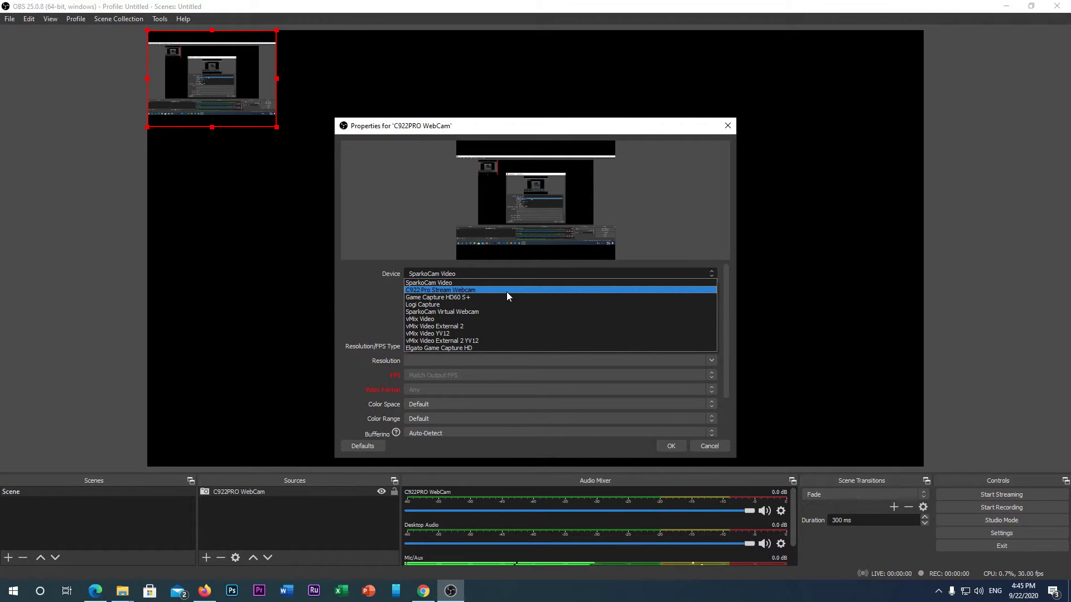
left_click(506, 291)
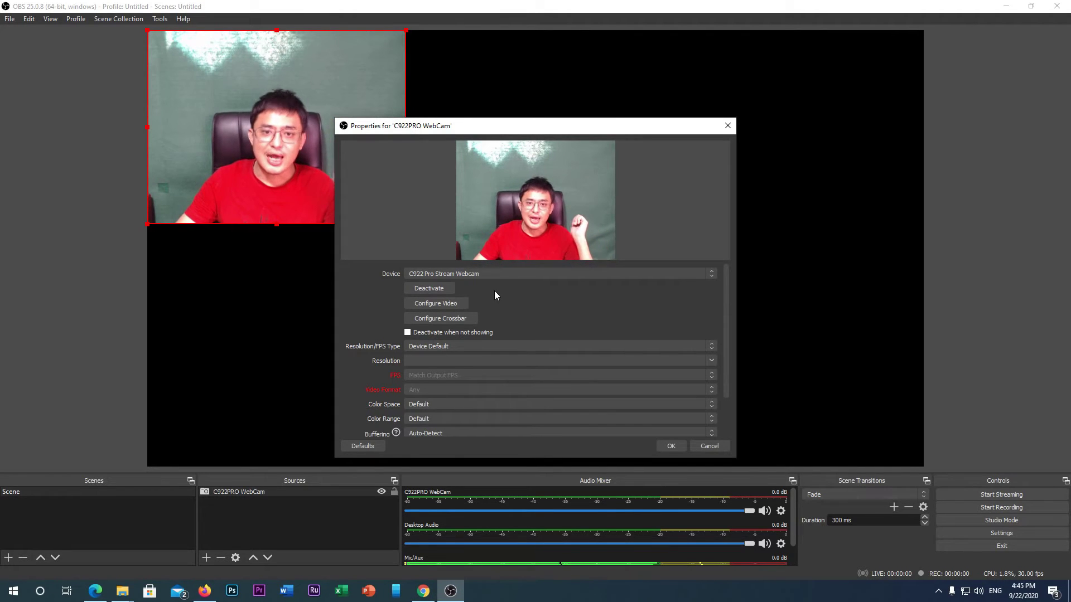
Examine the webcam's image adjustments, its camera controls such as zoom and exposure, and the remaining source properties
left_click(448, 303)
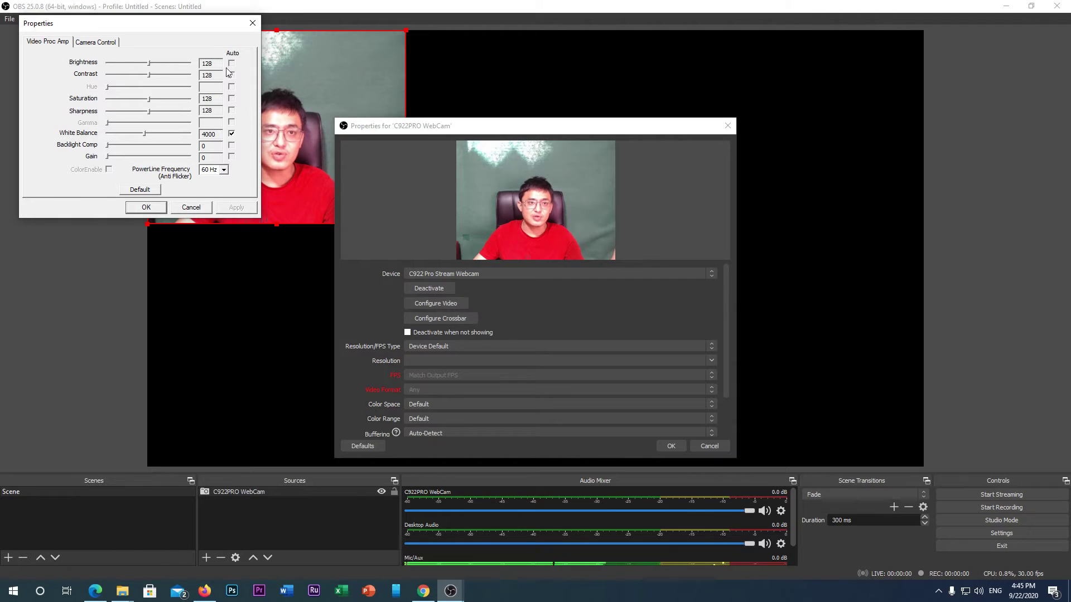
left_click(105, 41)
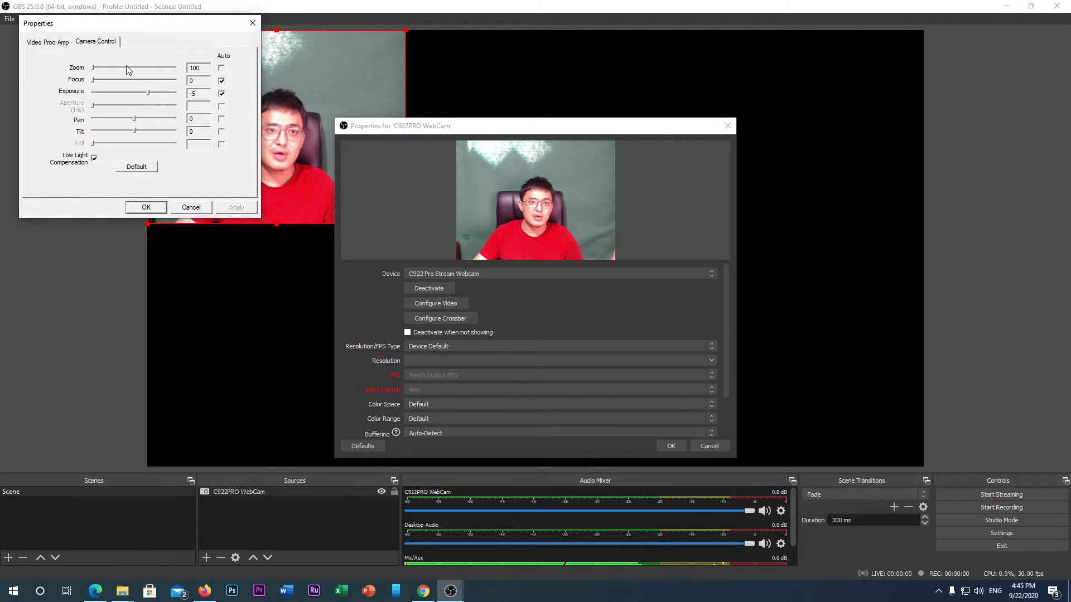
left_click_drag(93, 70, 1, 66)
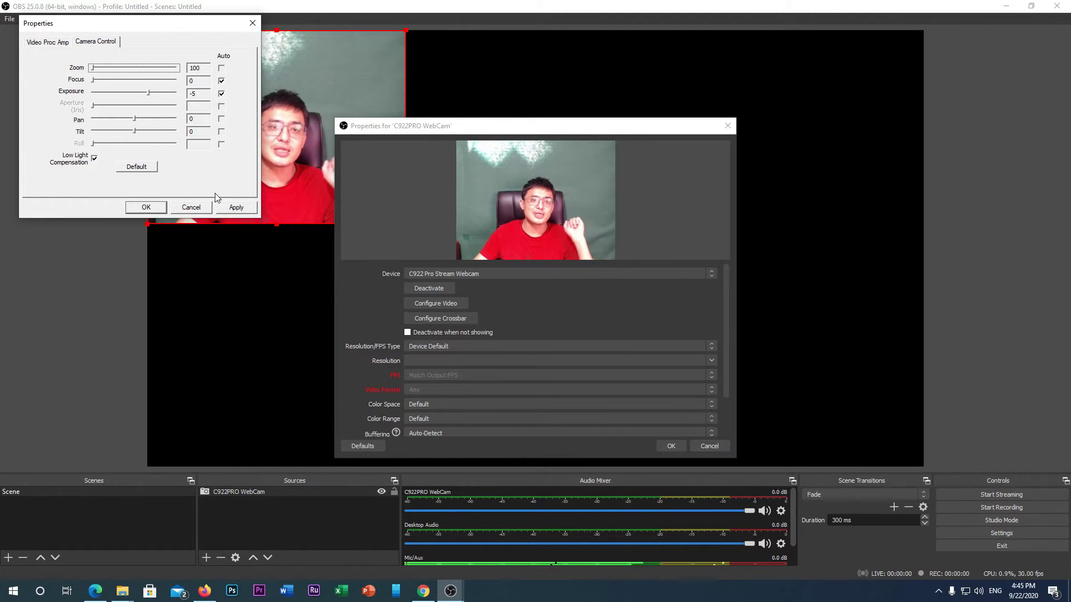
left_click(49, 43)
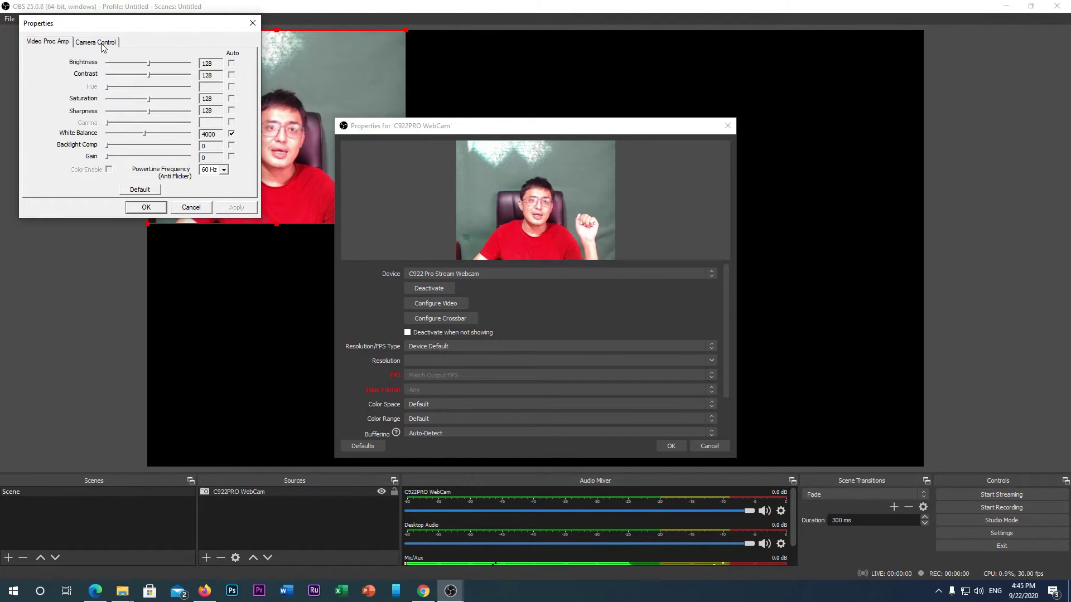
left_click(144, 208)
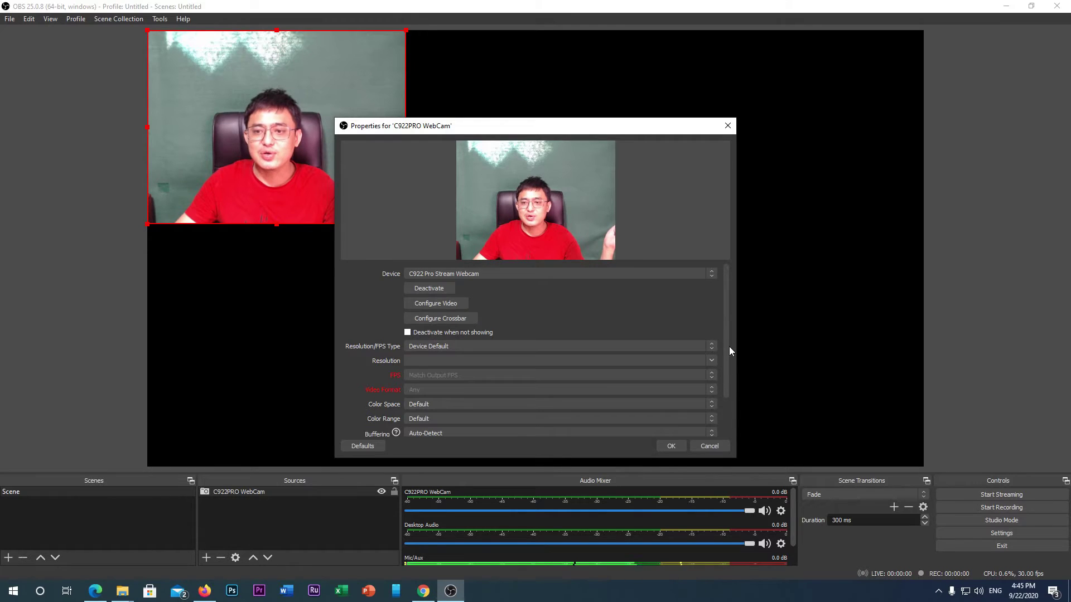
left_click_drag(728, 351, 730, 394)
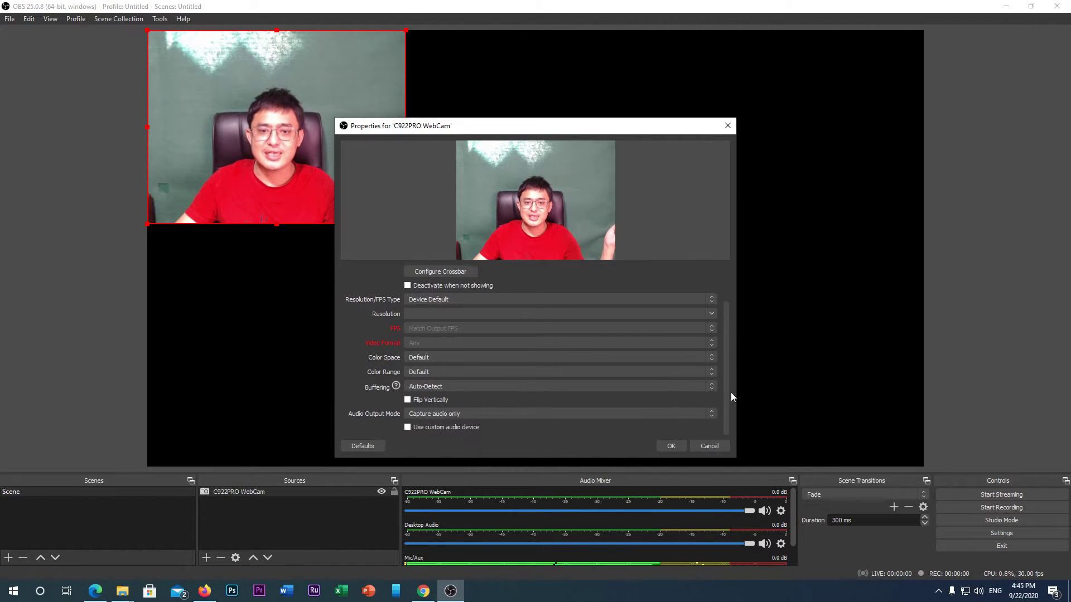
Set the webcam source's audio output mode to Output desktop audio (DirectSound) and apply the properties
left_click(433, 415)
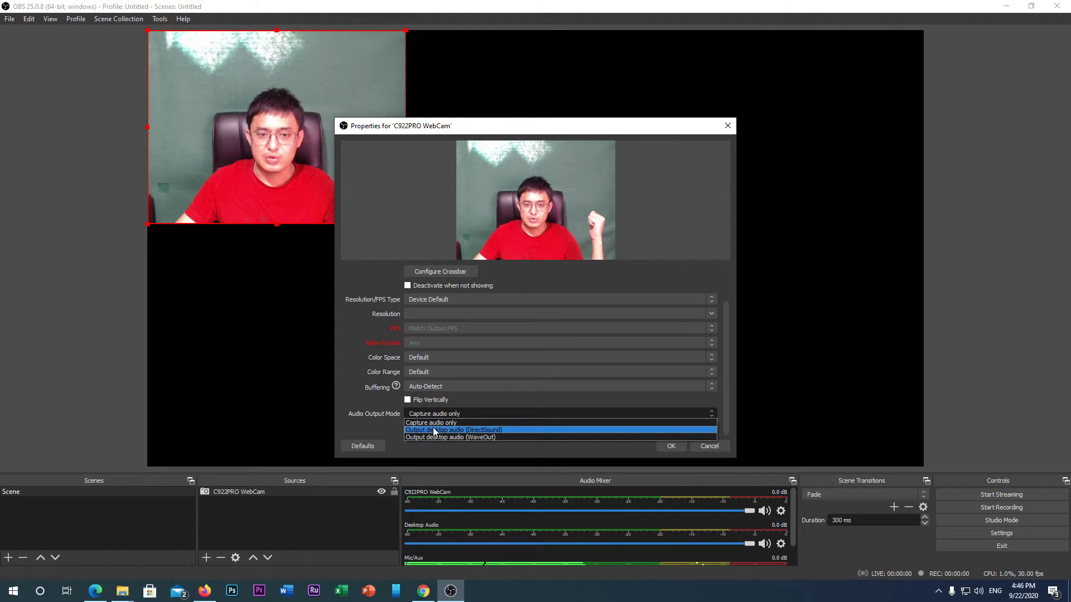
left_click(434, 430)
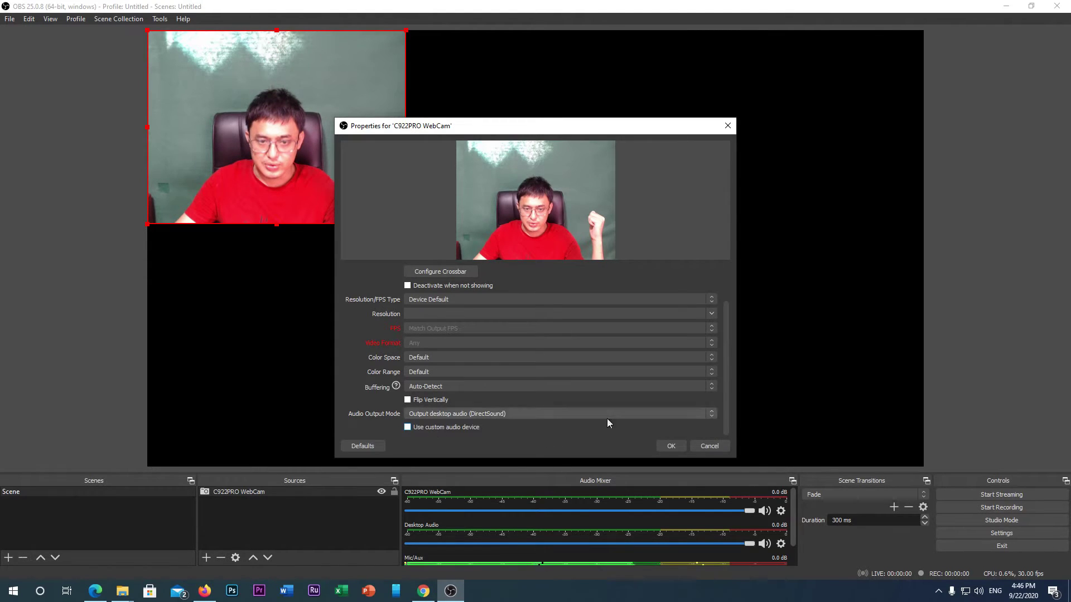
left_click(679, 447)
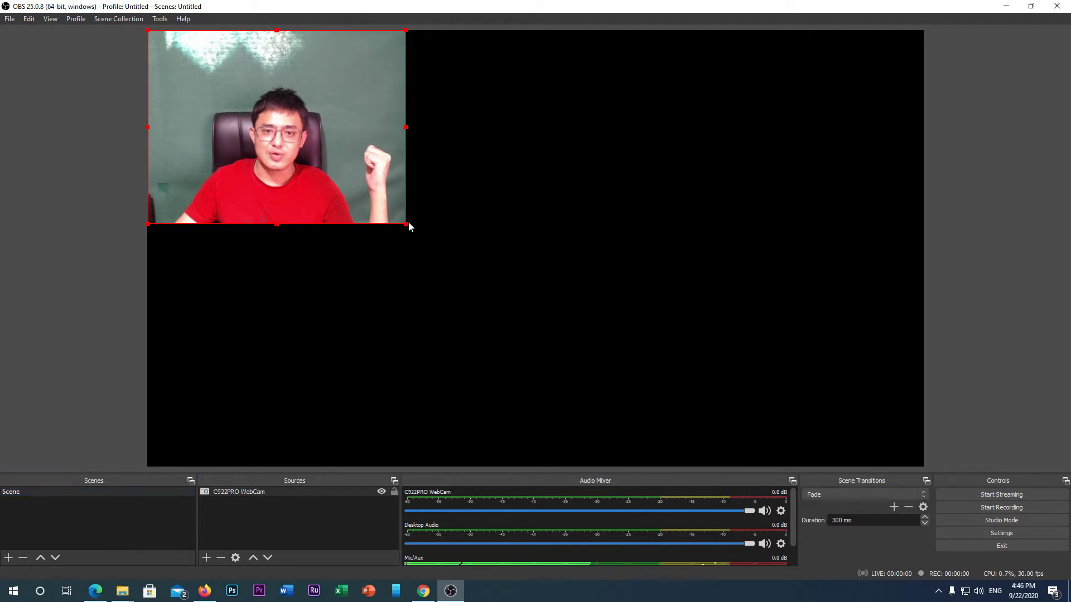
Enlarge the webcam source to the full canvas width and shift it up so it covers the whole canvas
left_click_drag(408, 222, 922, 329)
left_click_drag(695, 323, 692, 191)
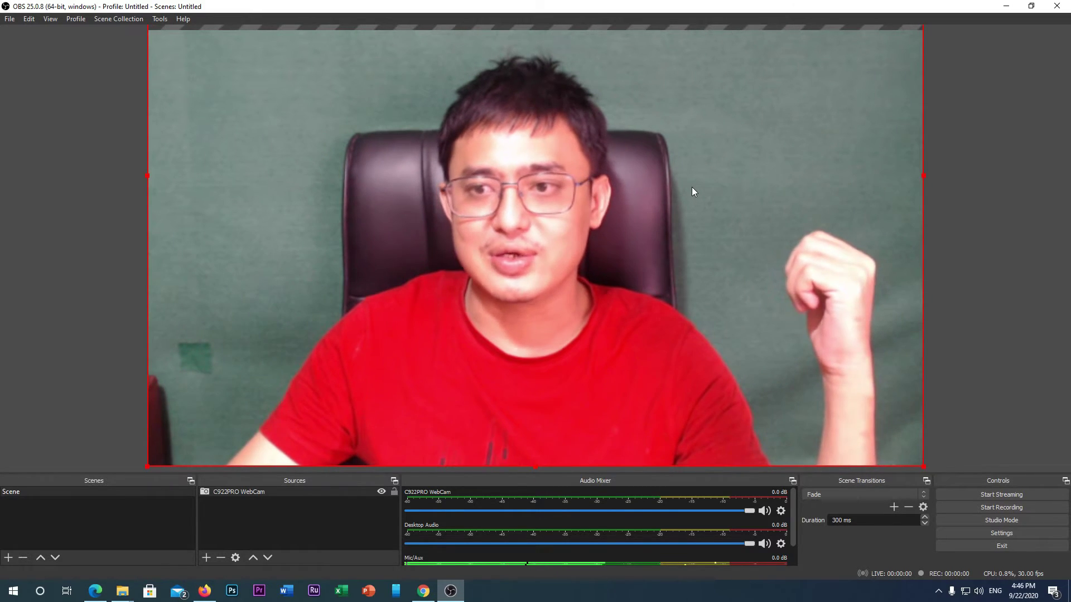
left_click(969, 182)
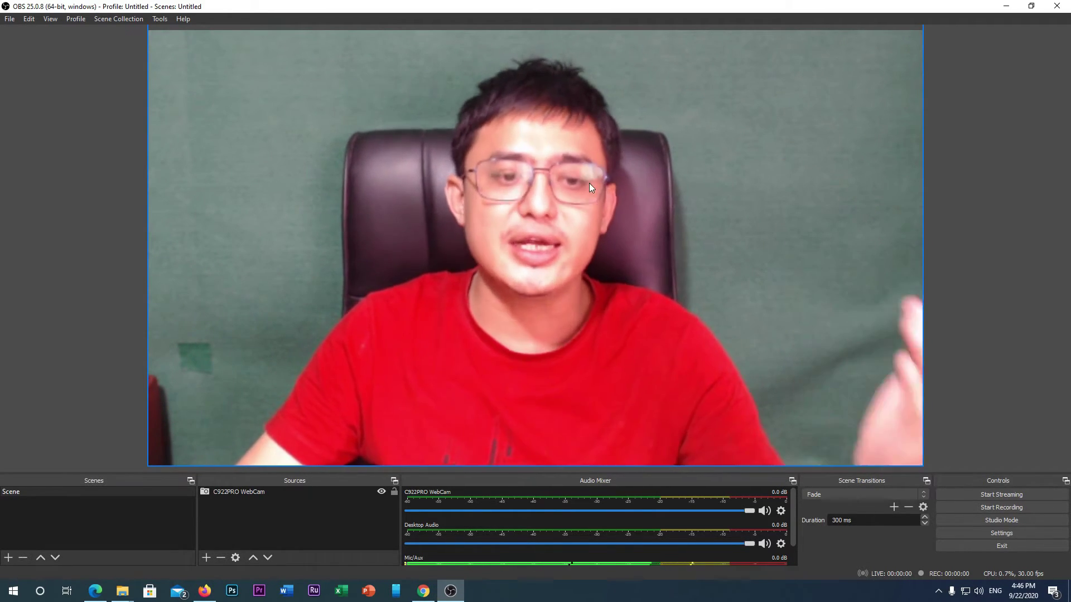
Add a new Image source named "ZLOGO" to the scene
left_click(200, 557)
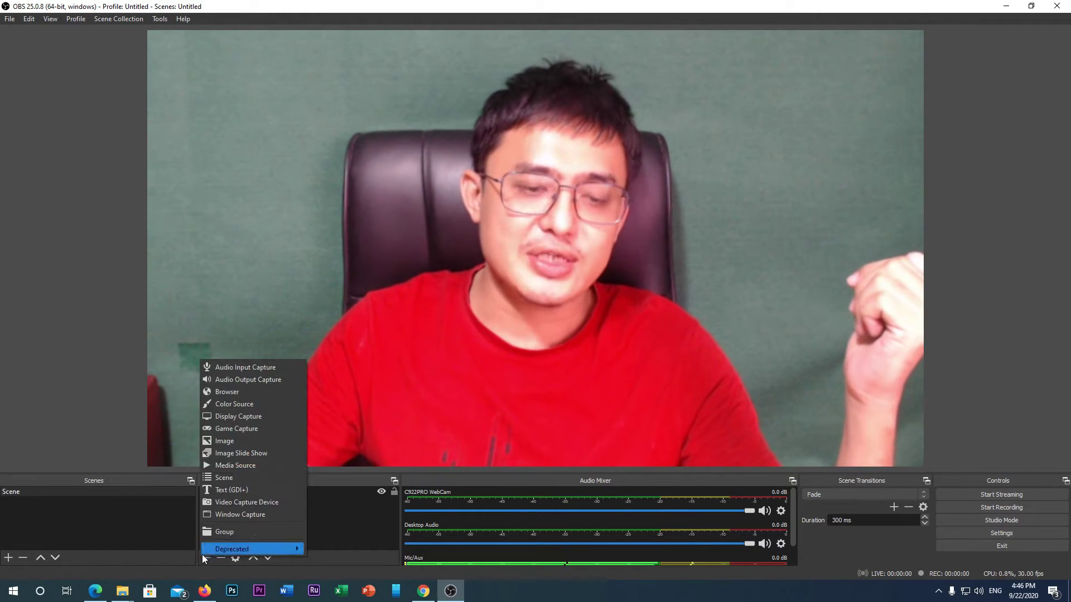
left_click(248, 441)
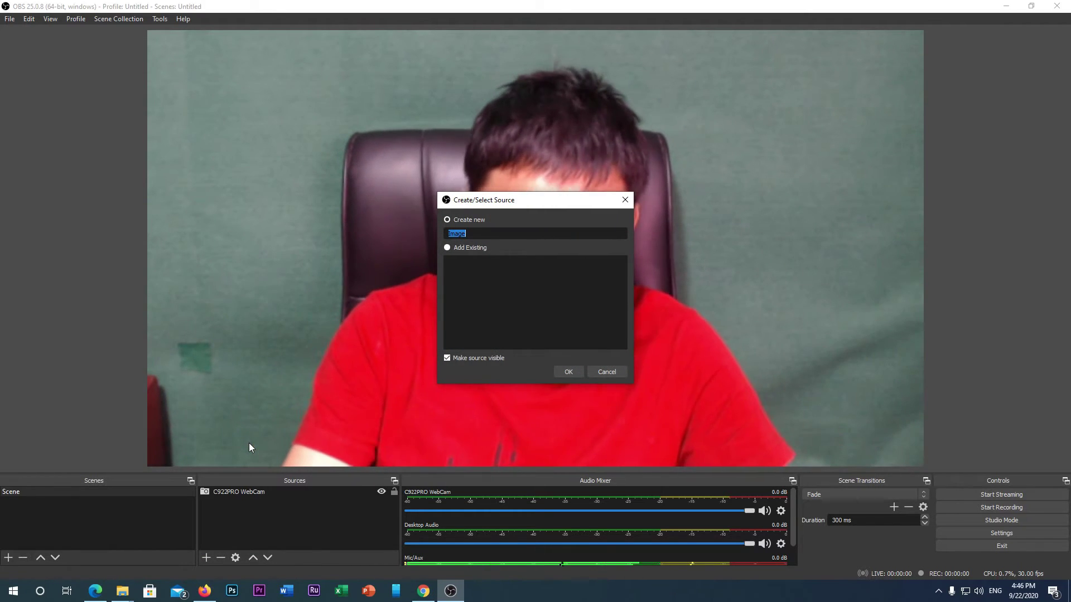
type("Z")
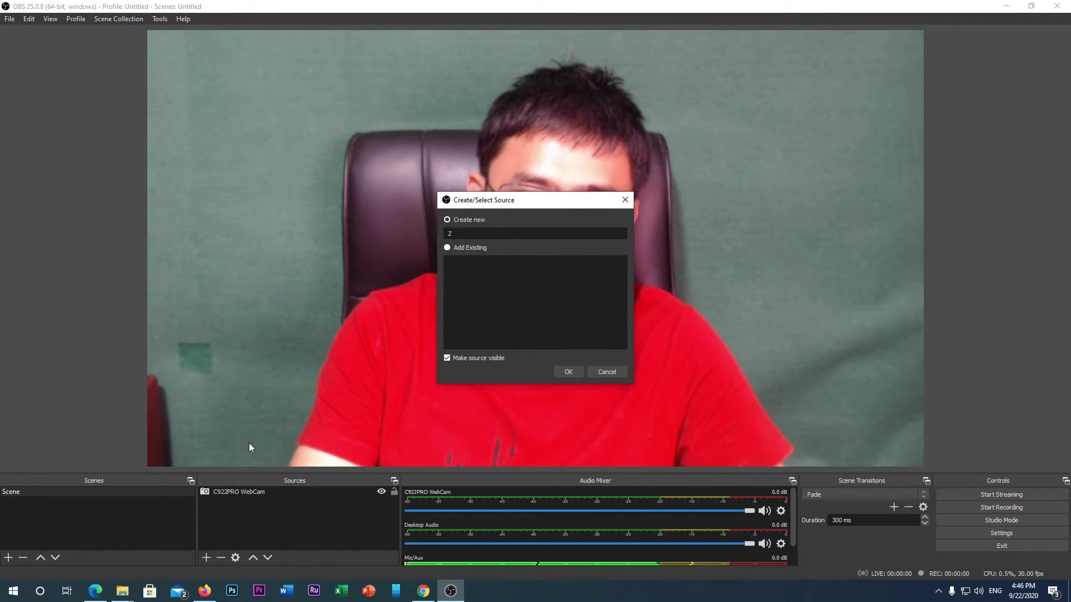
type("LOGO")
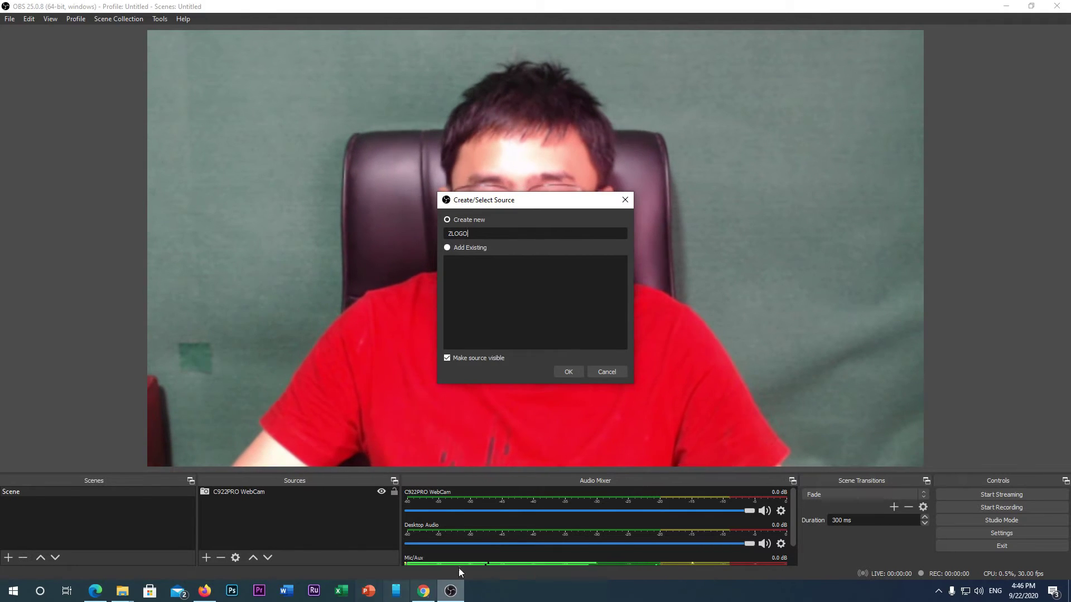
left_click(565, 371)
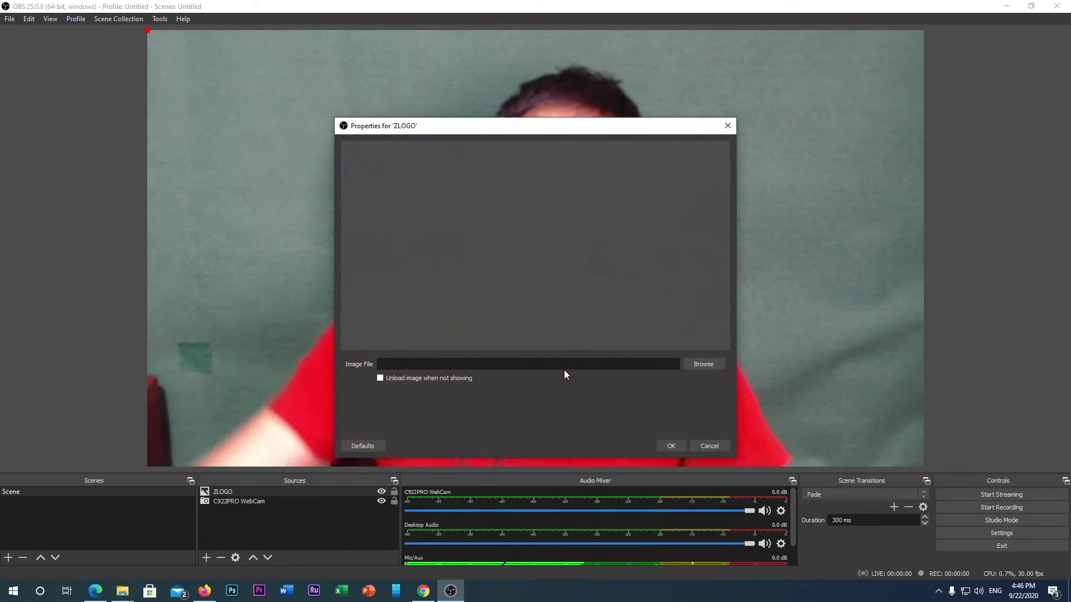
Browse for the ZLOGO source's image file in the Photo folder on New Volume (D:)
left_click(695, 366)
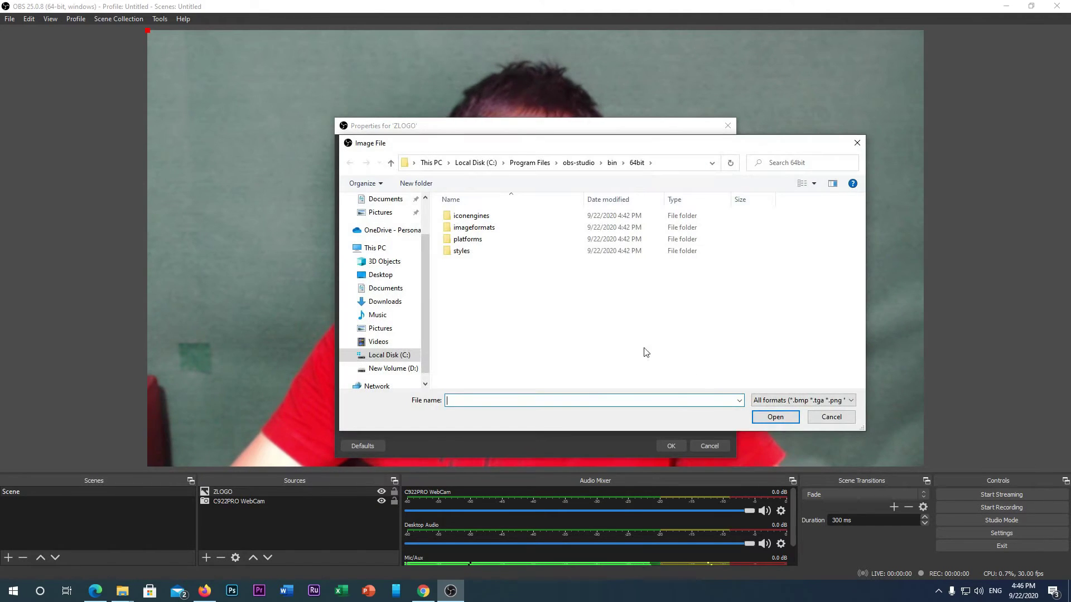
left_click(415, 369)
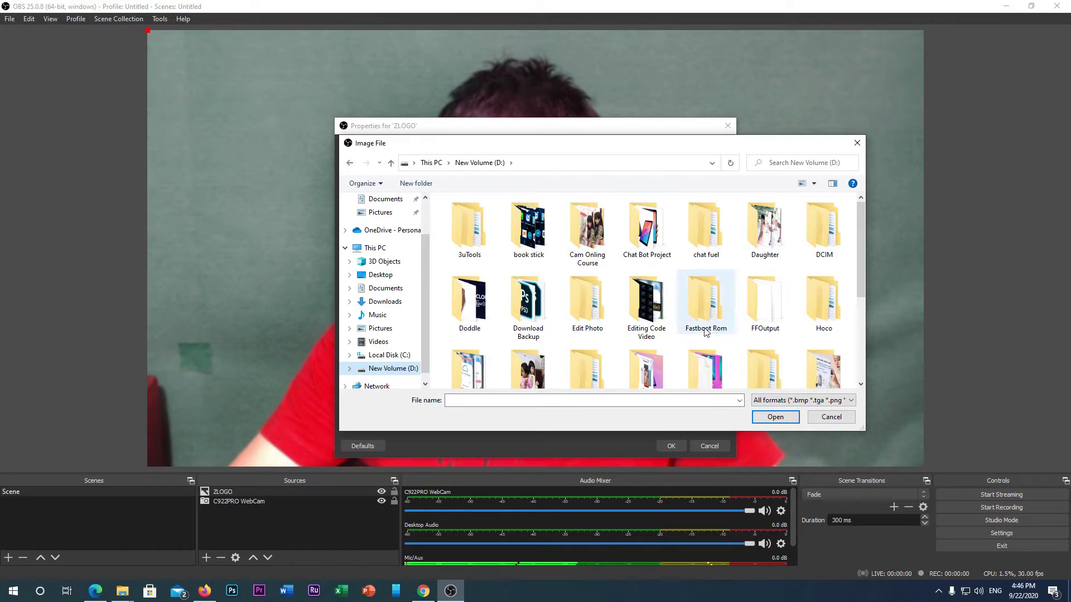
scroll(509, 311, "down", 2)
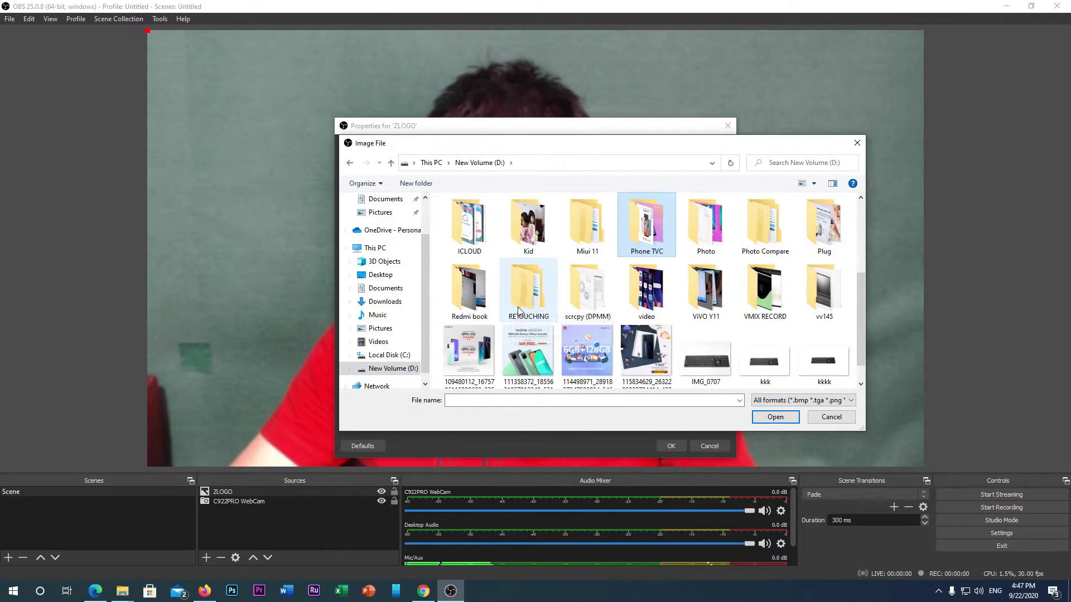
double_click(721, 227)
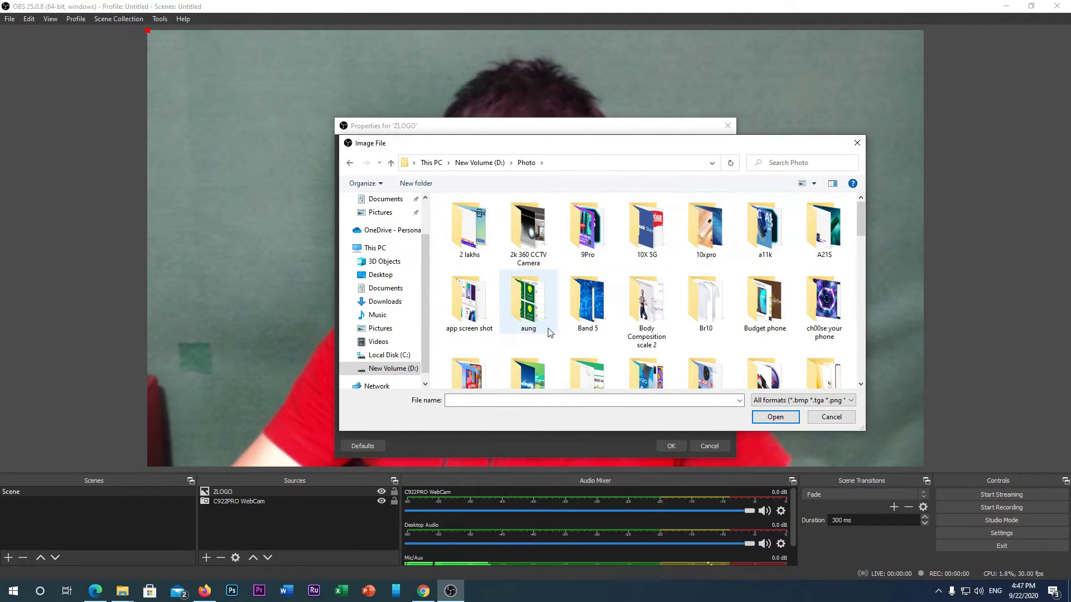
Load "z vlog logoaa.png" from the Channel Zest folder as the ZLOGO image and apply the properties
scroll(652, 349, "down", 1)
scroll(652, 349, "down", 6)
left_click(650, 349)
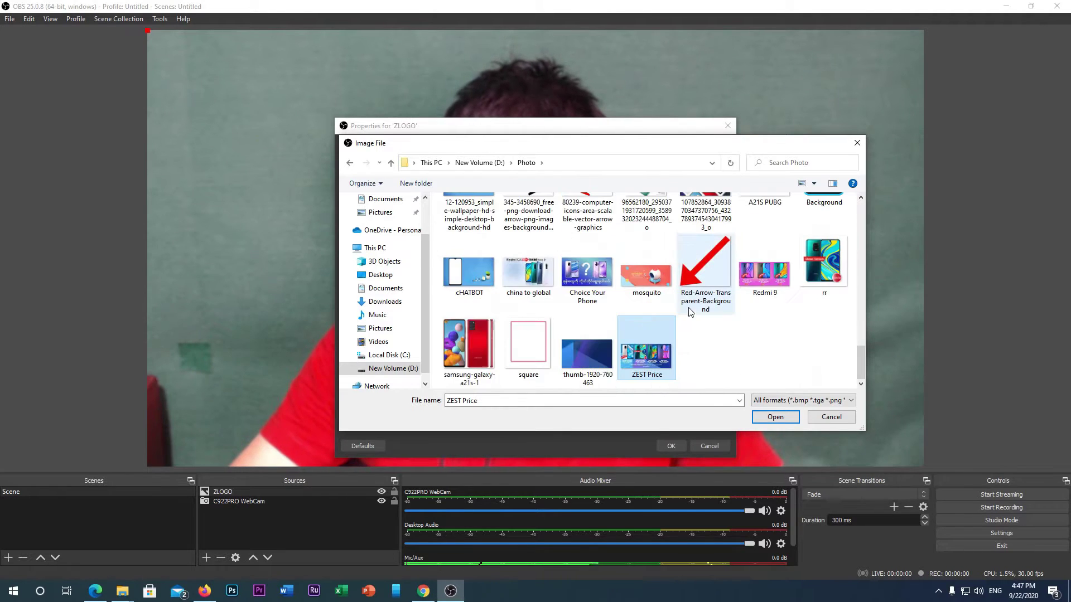
scroll(669, 324, "up", 1)
scroll(688, 295, "up", 10)
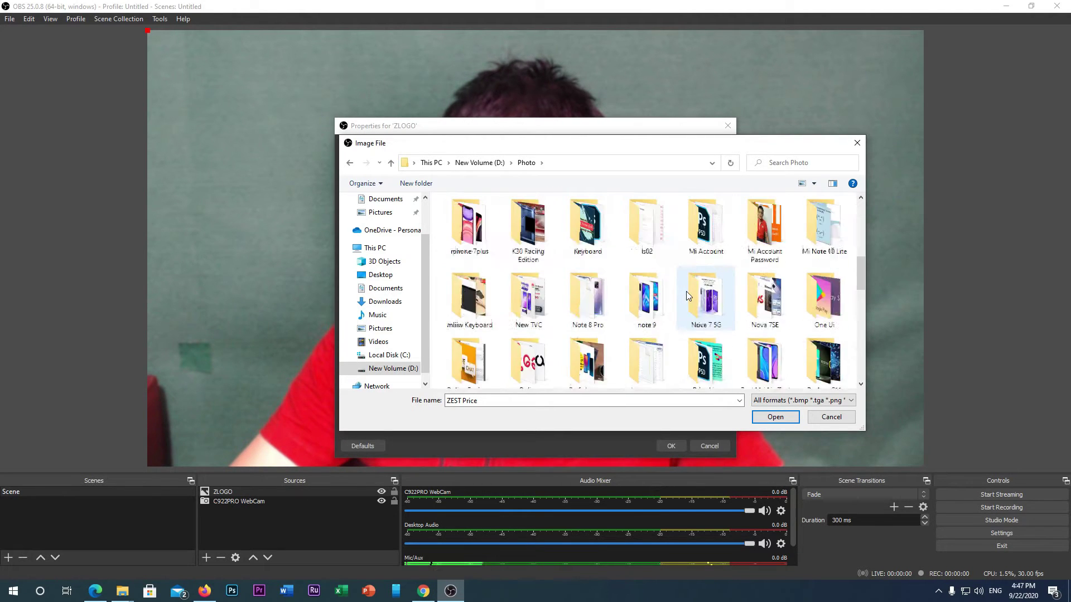
scroll(686, 292, "down", 10)
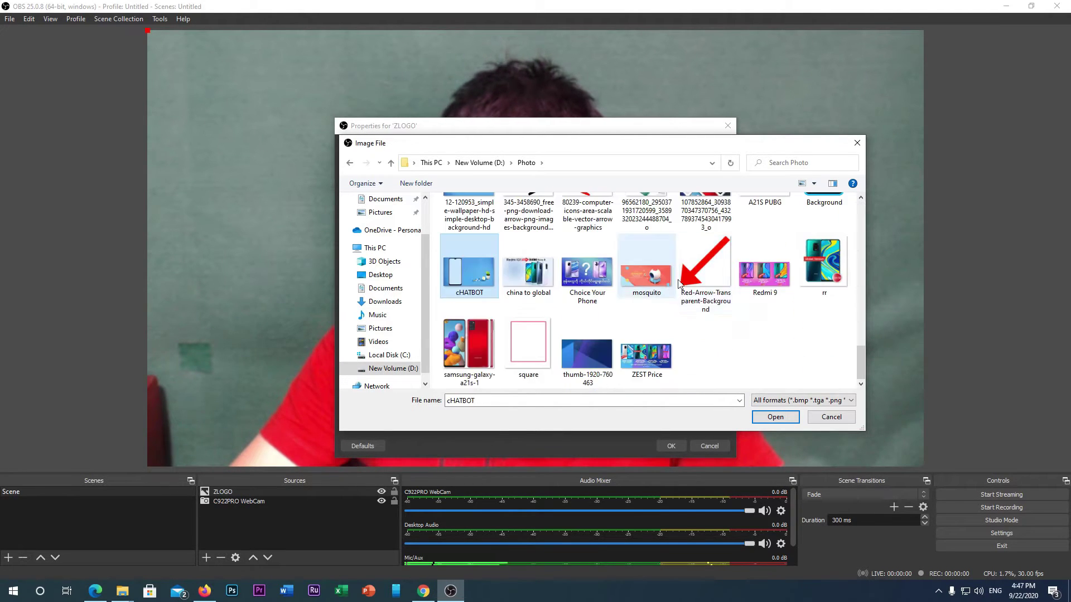
left_click(528, 262)
scroll(662, 265, "up", 8)
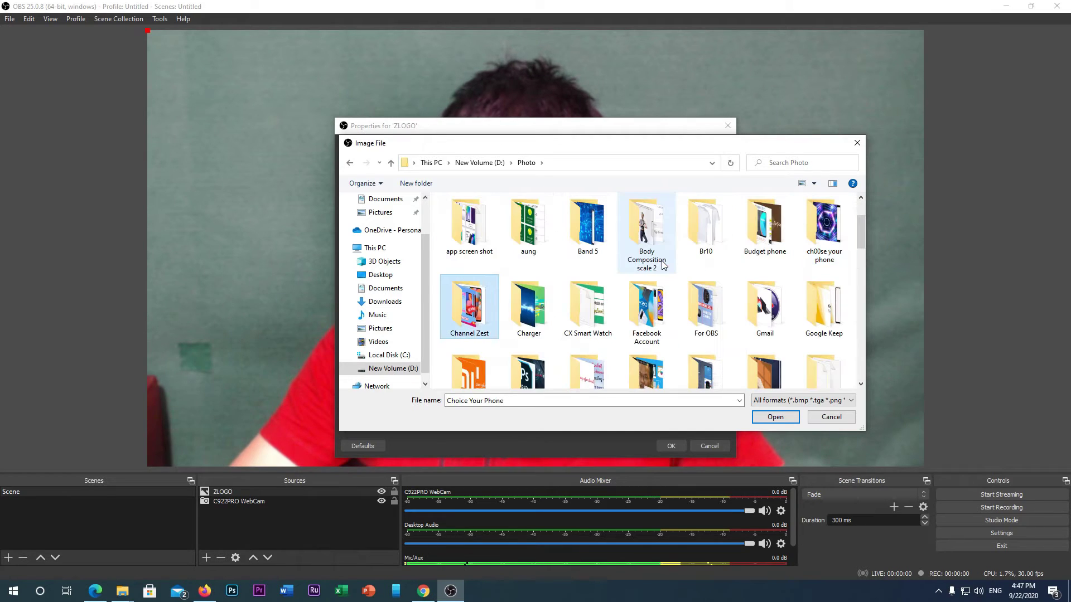
double_click(474, 315)
double_click(824, 311)
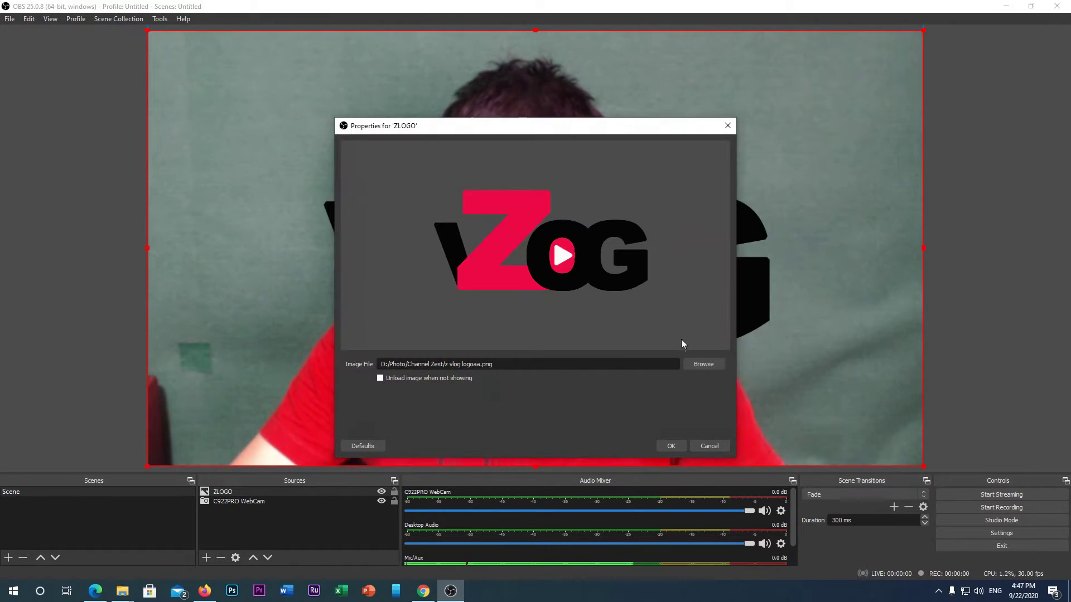
left_click(679, 449)
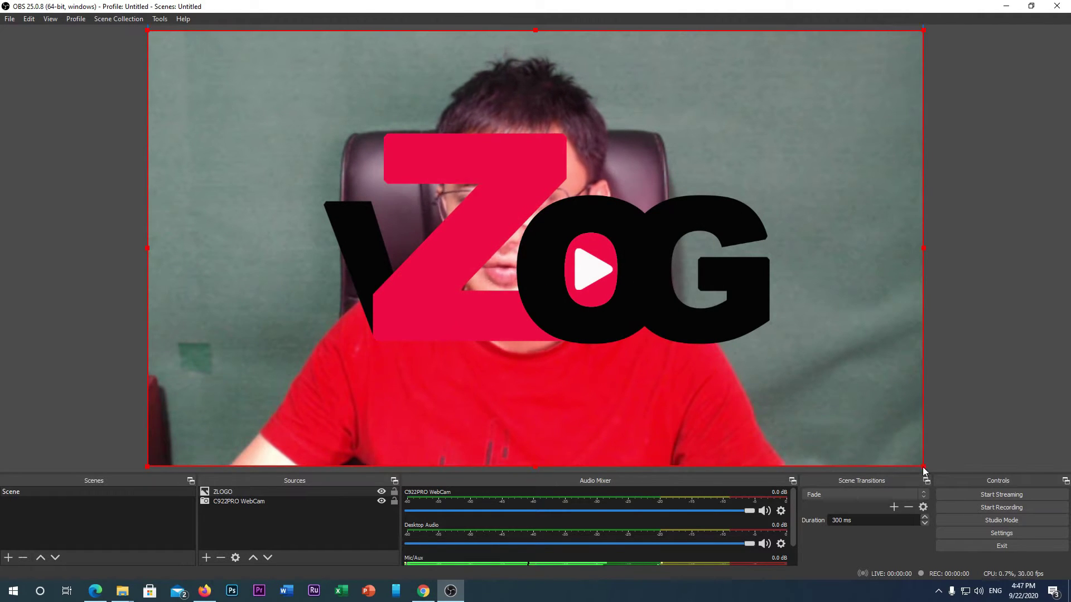
Shrink the logo to a little under a quarter of the canvas width and place it in the canvas's upper-right corner
left_click_drag(923, 466, 292, 92)
left_click_drag(219, 76, 848, 79)
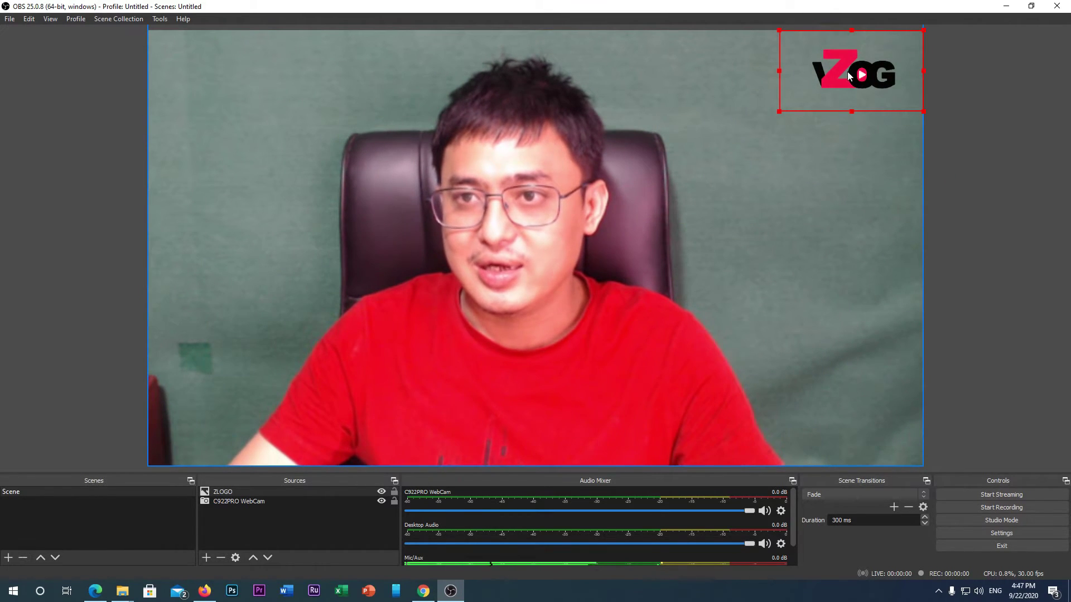
left_click_drag(780, 111, 752, 131)
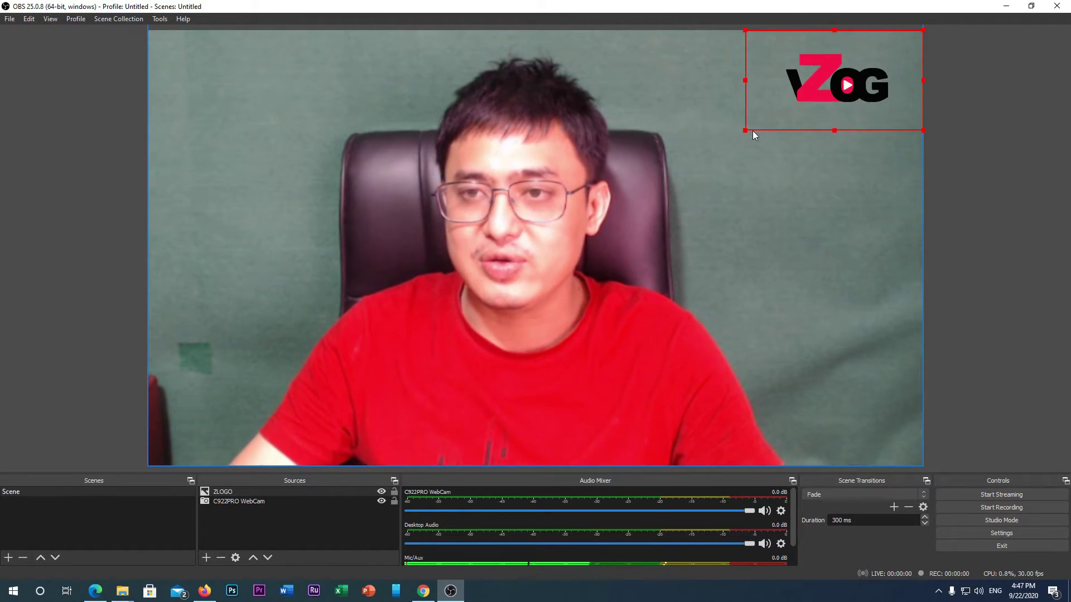
left_click_drag(807, 105, 827, 94)
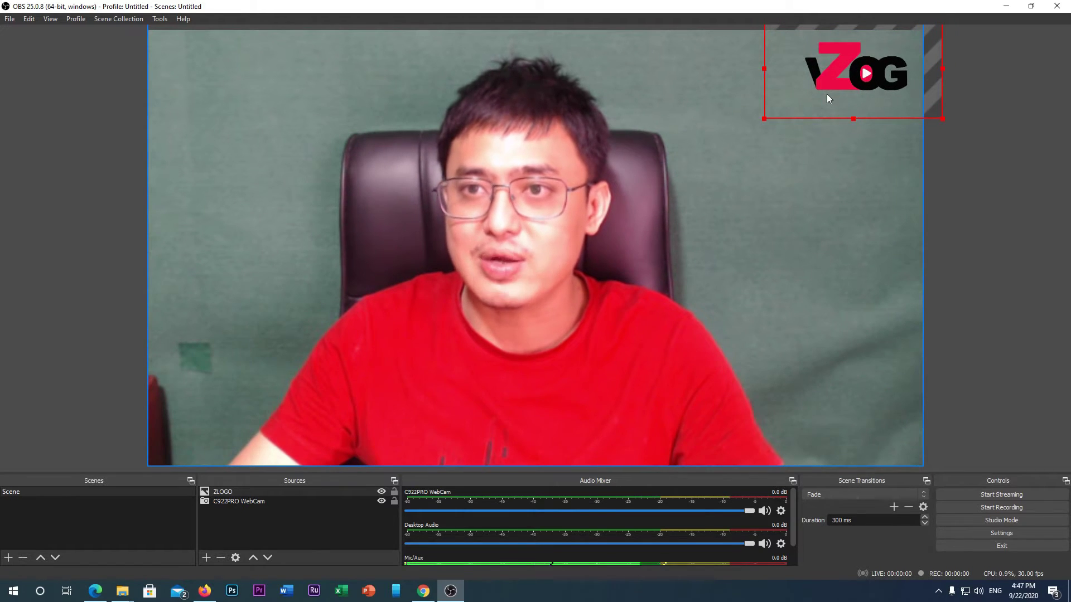
left_click(970, 139)
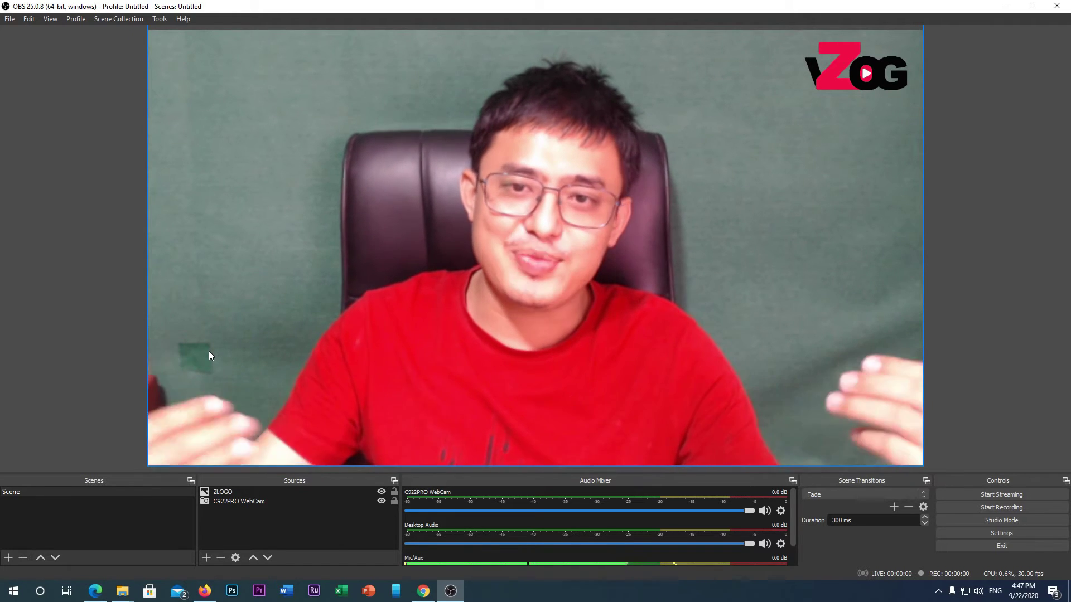
Add a new Text (GDI+) source named "Ticker 1" to the scene
left_click(205, 557)
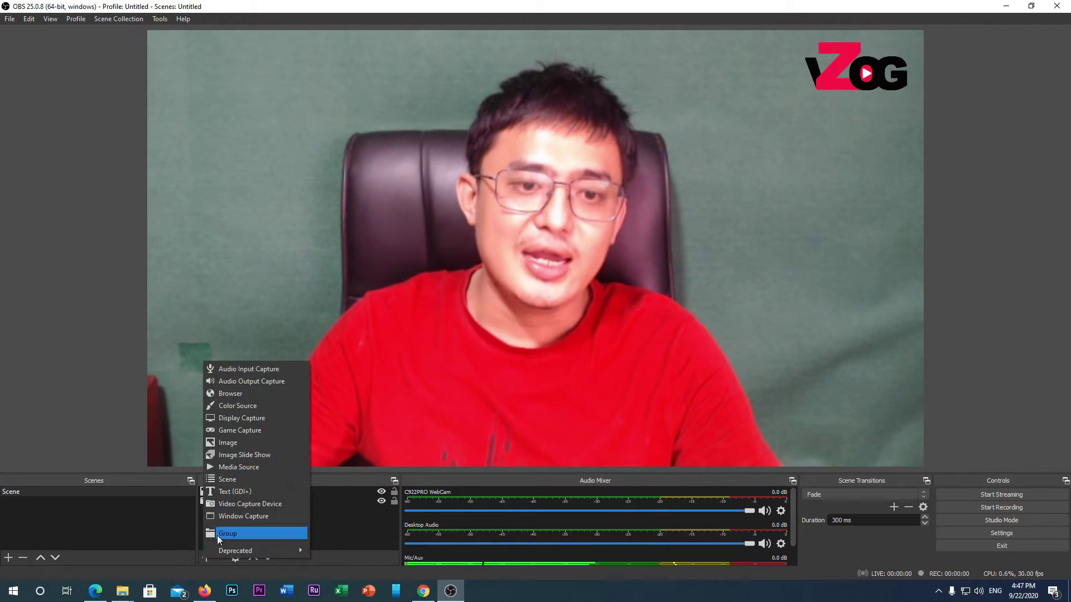
left_click(235, 488)
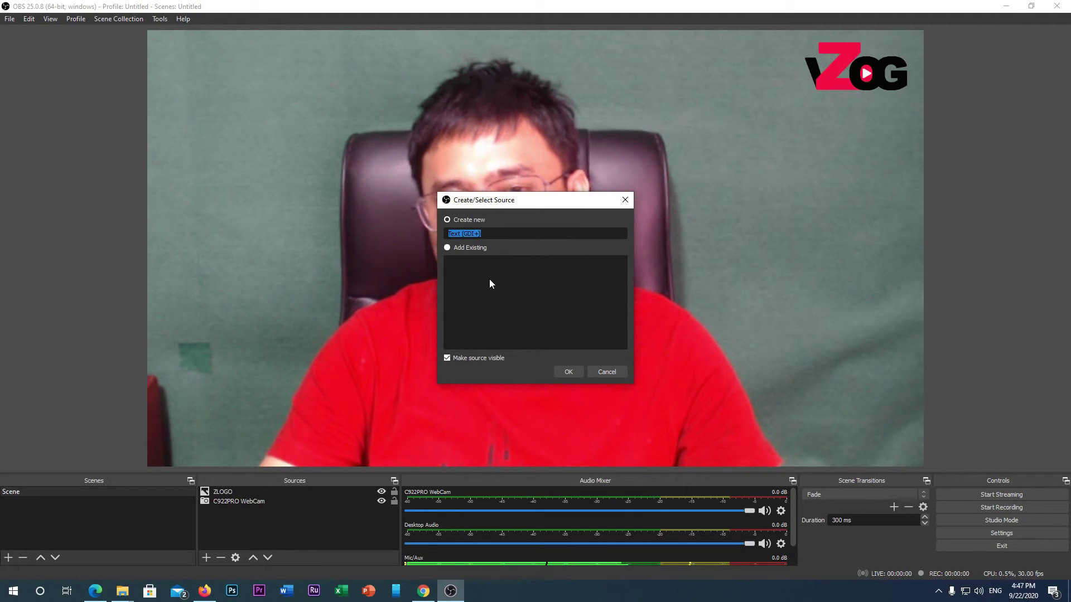
type("Ti")
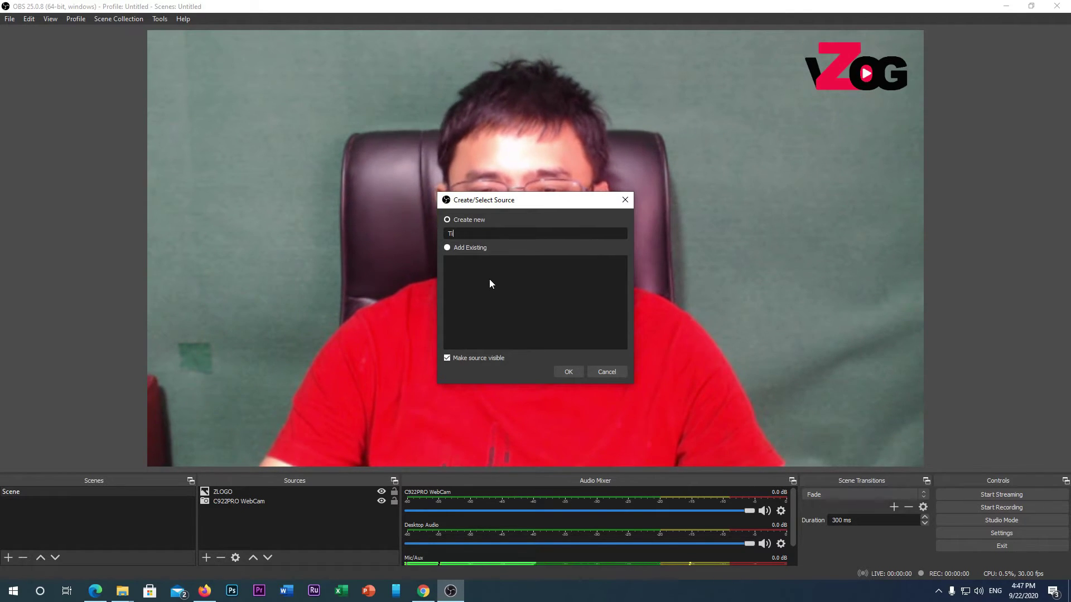
type("cke")
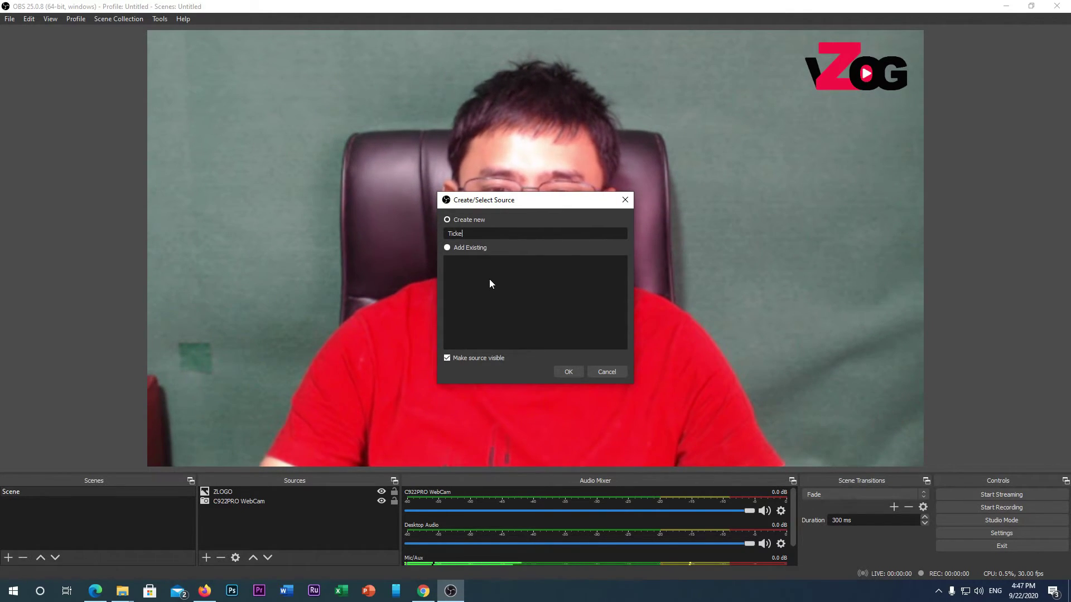
type("r ")
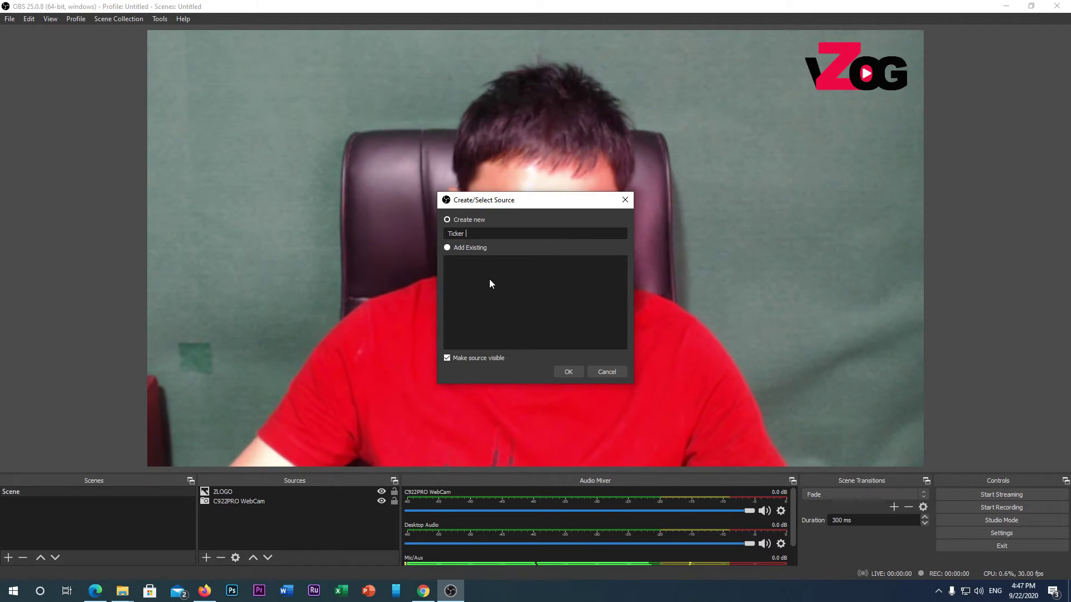
type("1")
left_click(569, 371)
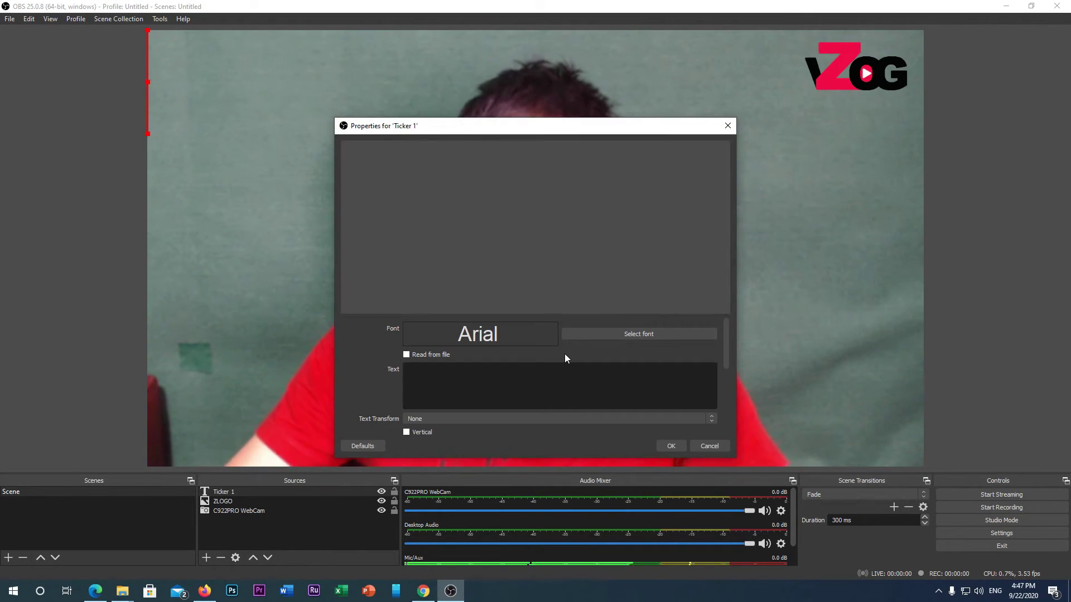
Set the Ticker 1 text font to Zawgyi-One Regular at size 14
left_click(632, 334)
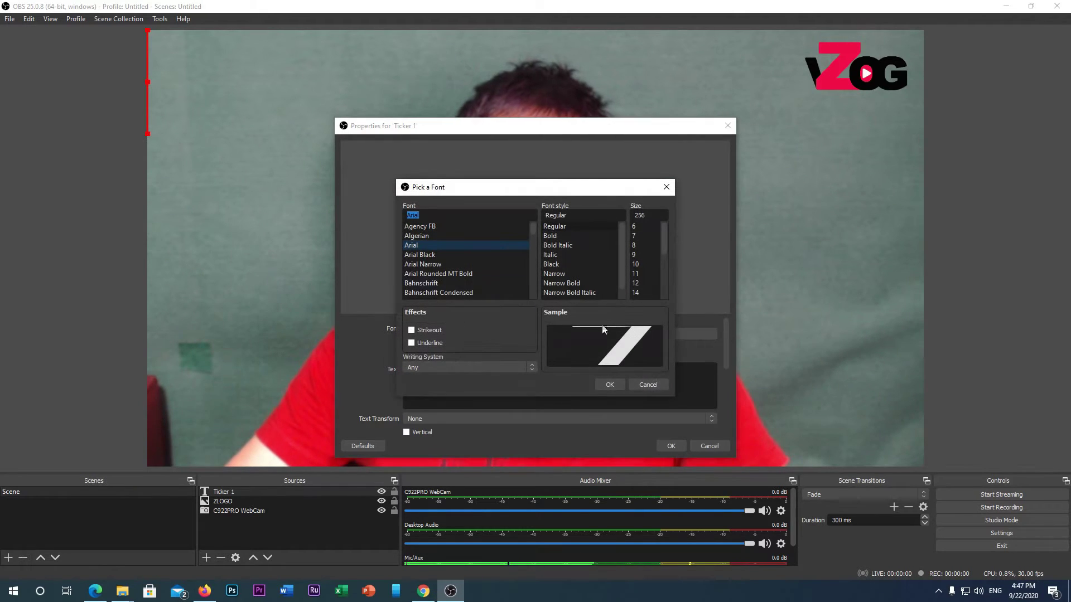
scroll(490, 253, "down", 6)
left_click_drag(529, 229, 533, 301)
left_click(516, 282)
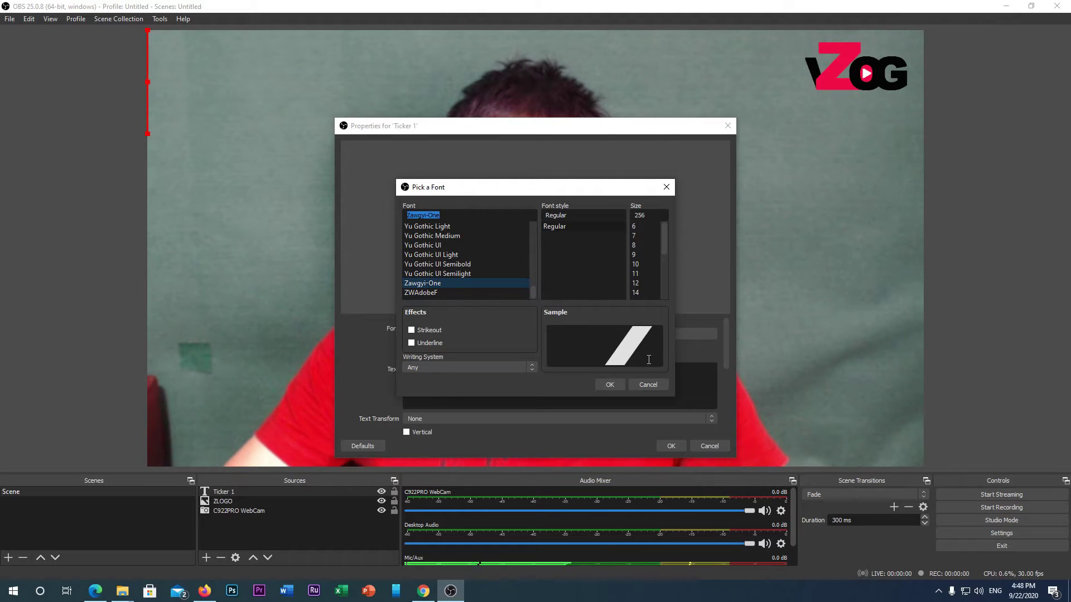
left_click(641, 251)
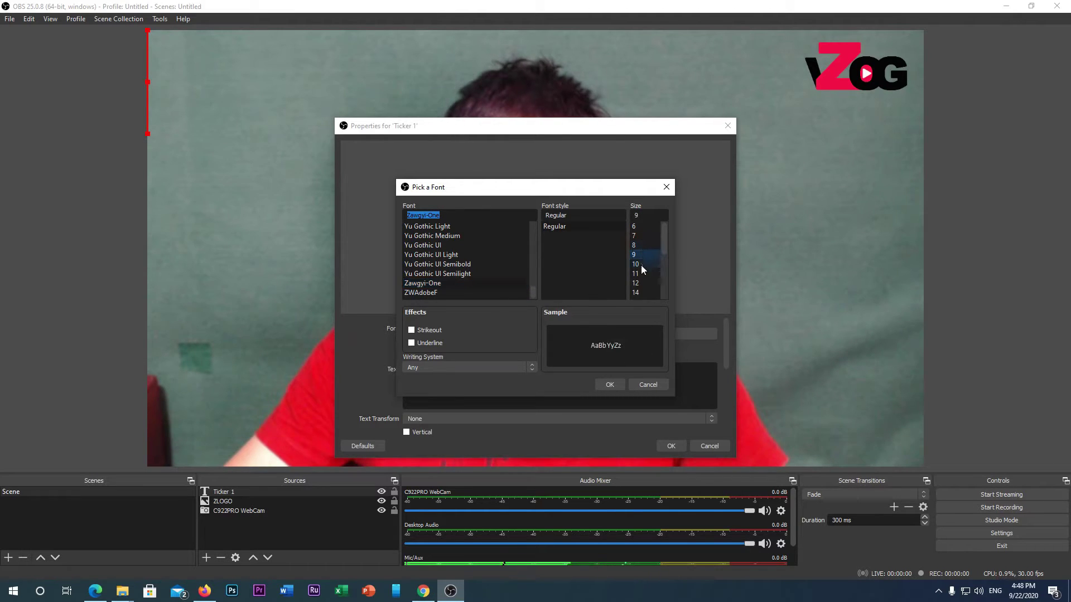
left_click(640, 274)
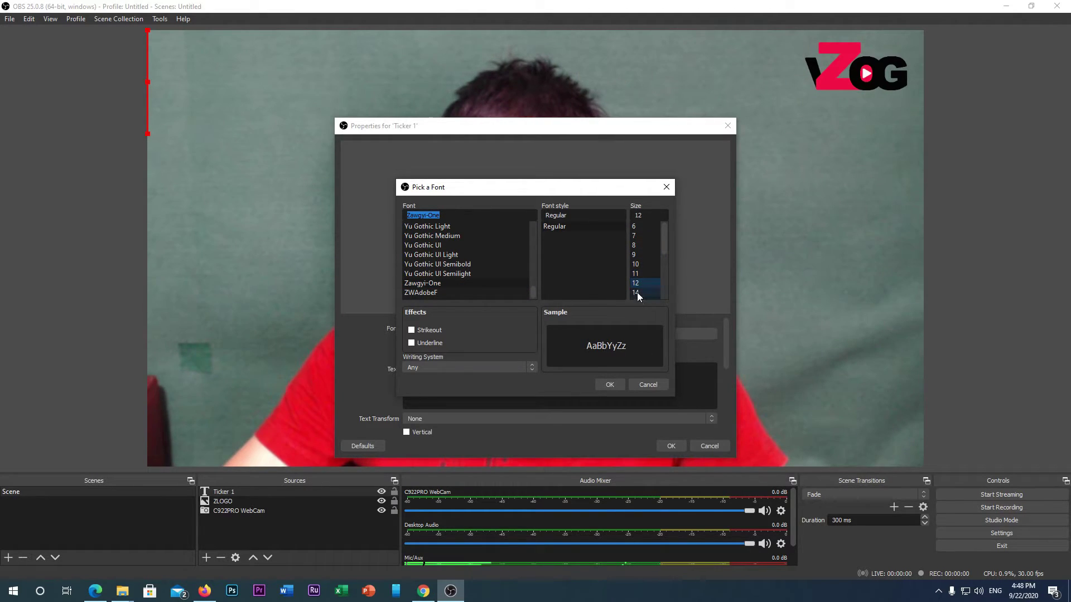
left_click(637, 293)
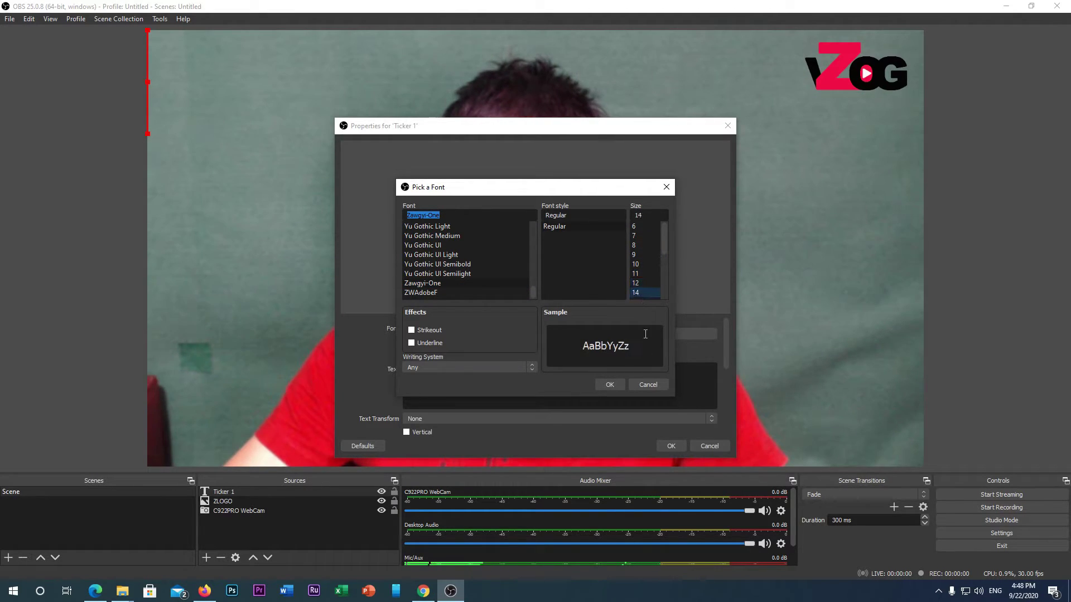
left_click(610, 385)
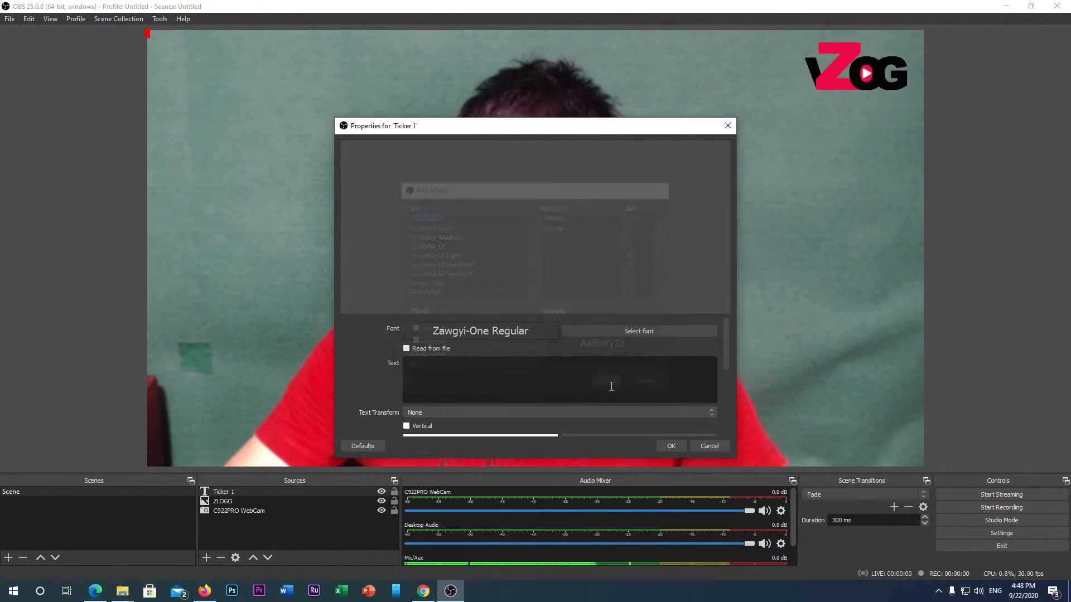
Switch the keyboard layout to Zawgyi (ဇော်ဂျီ) for entering Burmese text in Ticker 1
type("a")
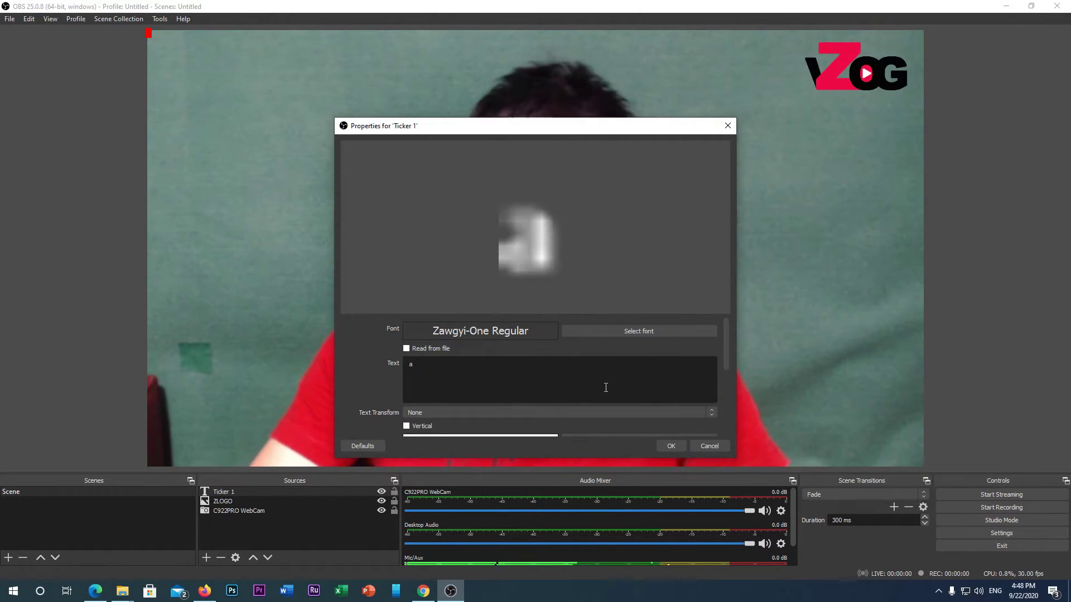
key("BackSpace")
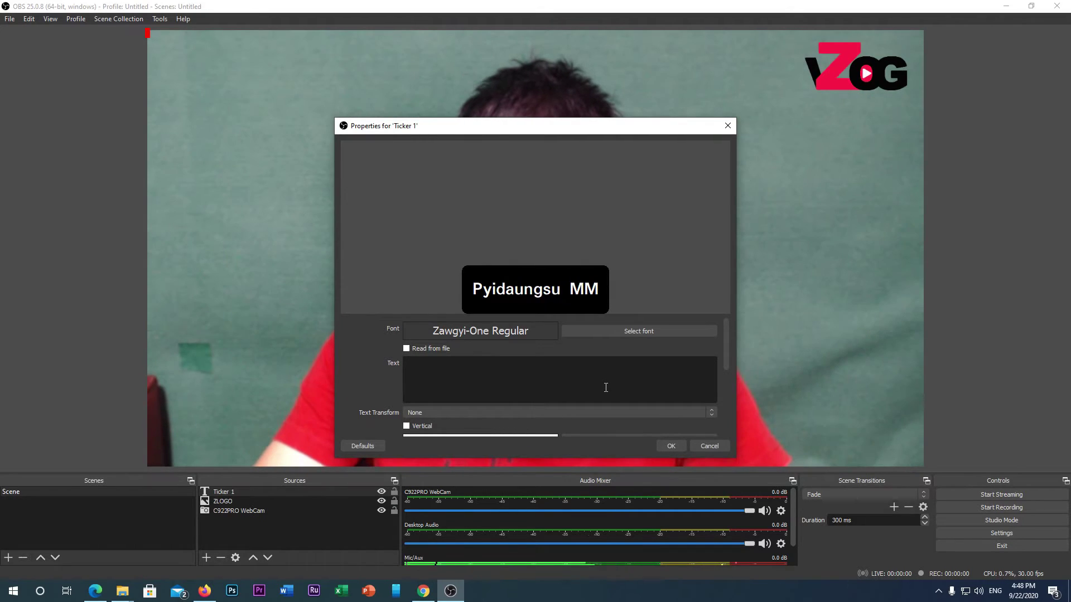
key("ctrl+shift")
key("ctrl+shift")
key("ctrl+shift")
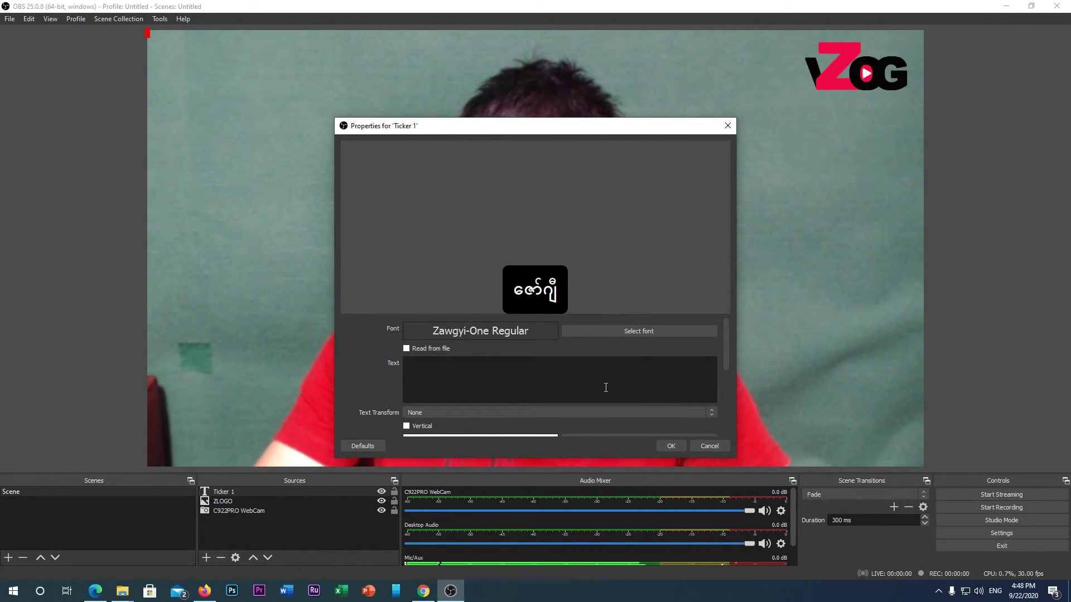
Enter the opening Burmese phrase "ဖုန်းဝယ်မယ်ဆို" as the Ticker 1 text
type("ေ")
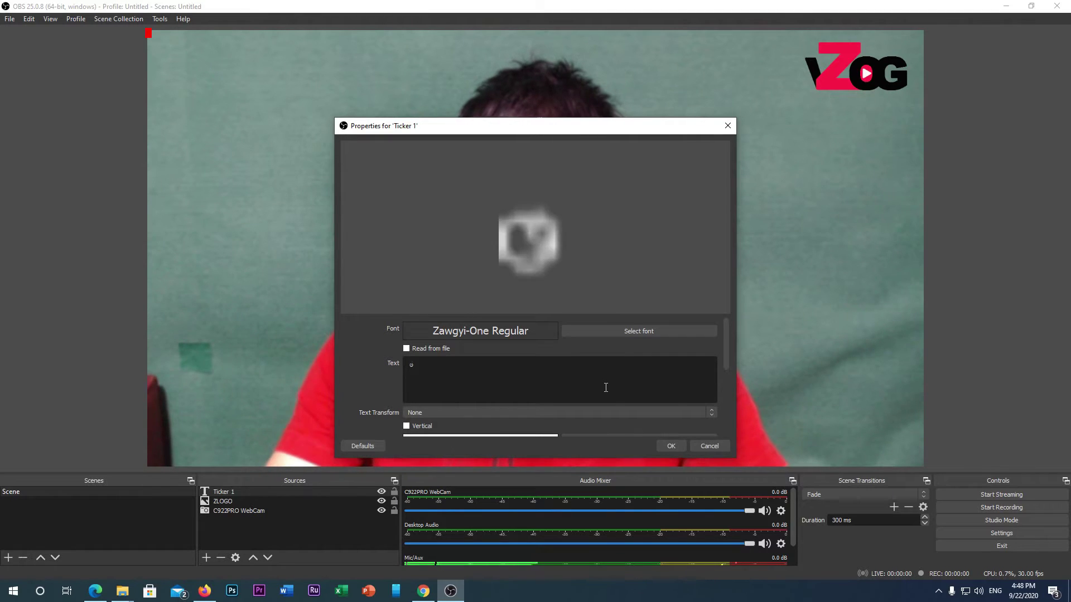
type("ႏိုဝ")
key("BackSpace")
key("BackSpace")
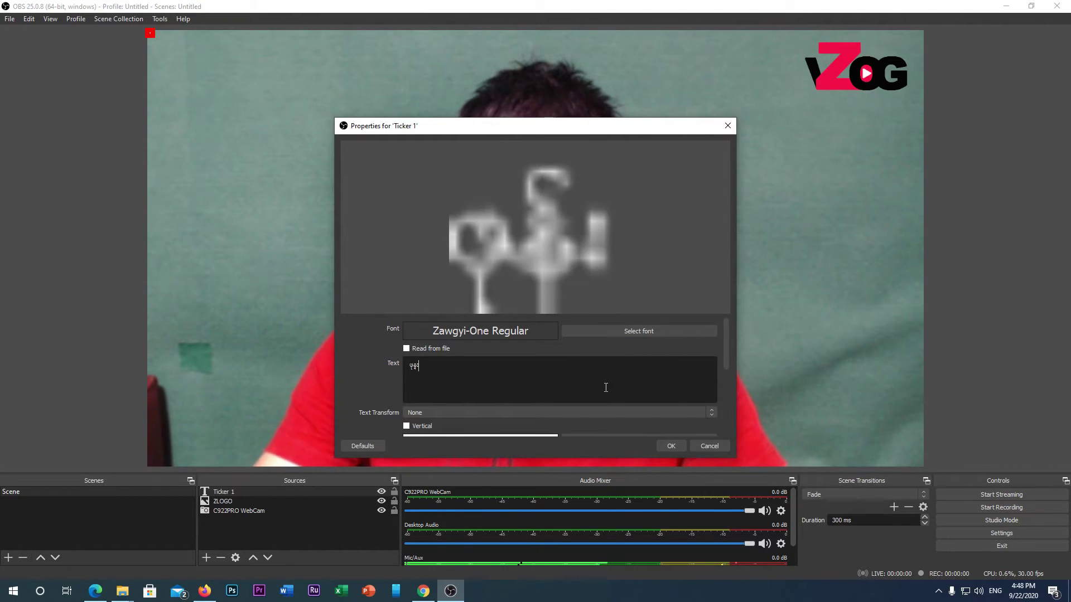
type("ုန်းဝေ")
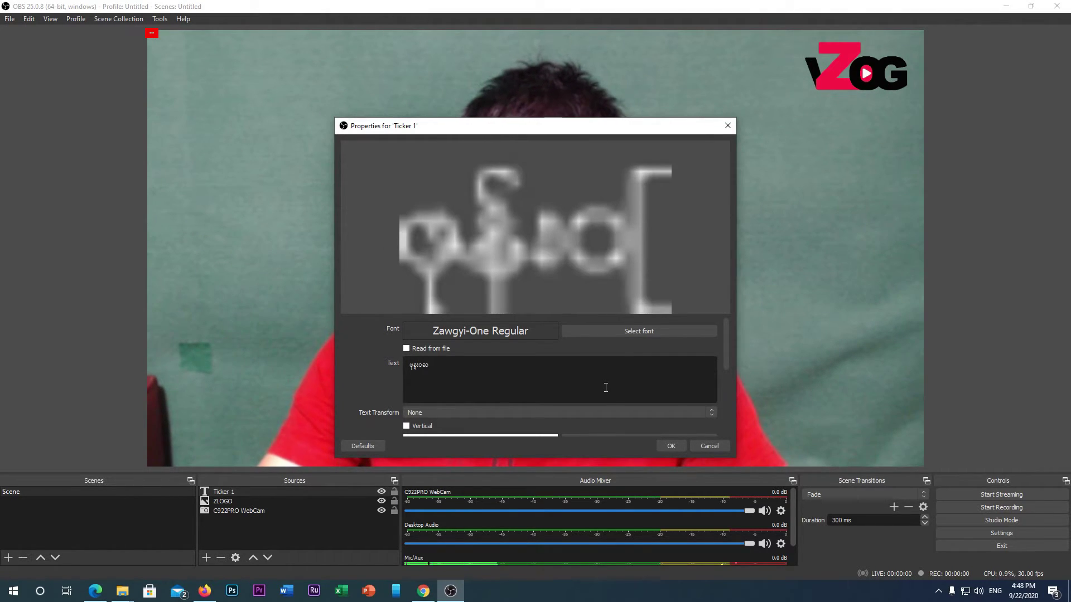
key("BackSpace")
type("င္ဘ")
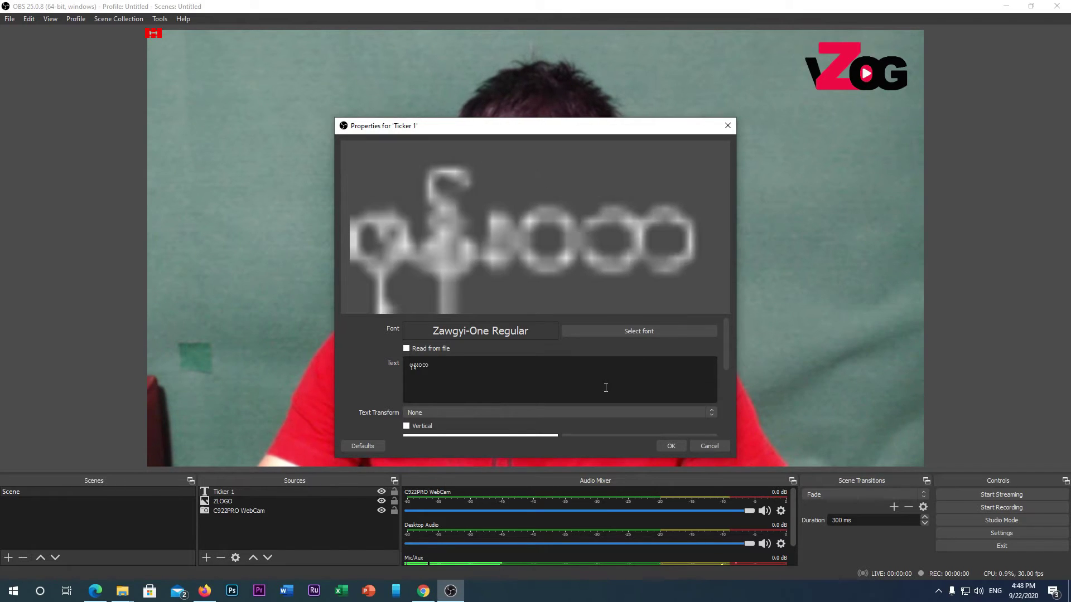
type("ယ္ဆို")
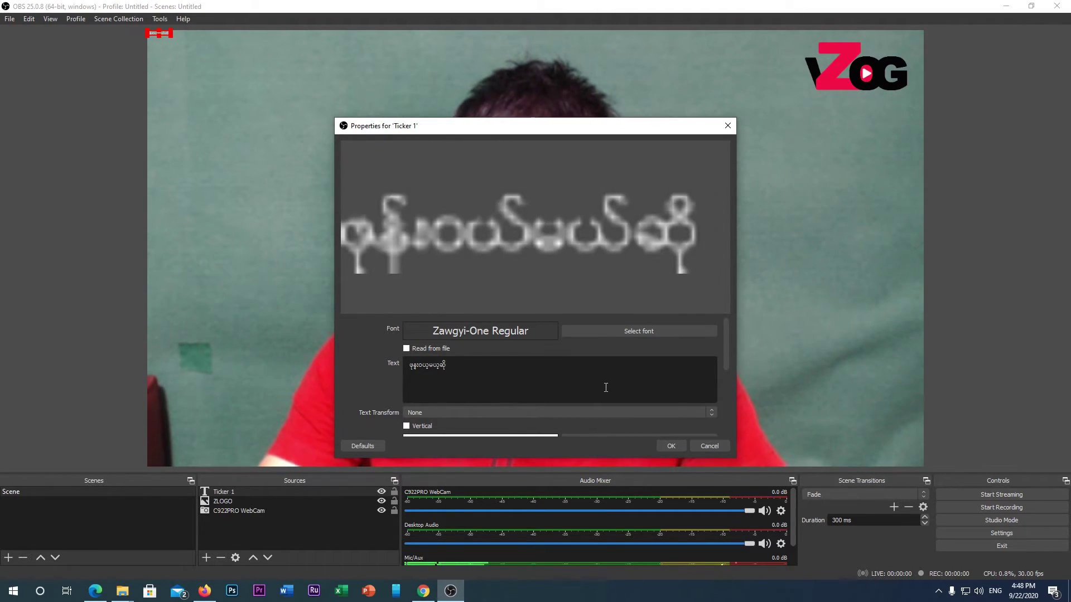
Continue the ticker text with "အိမ်အရောက် ပို့ခပေးစရာမလိုပဲ"
type(" အိမ္အေရာ")
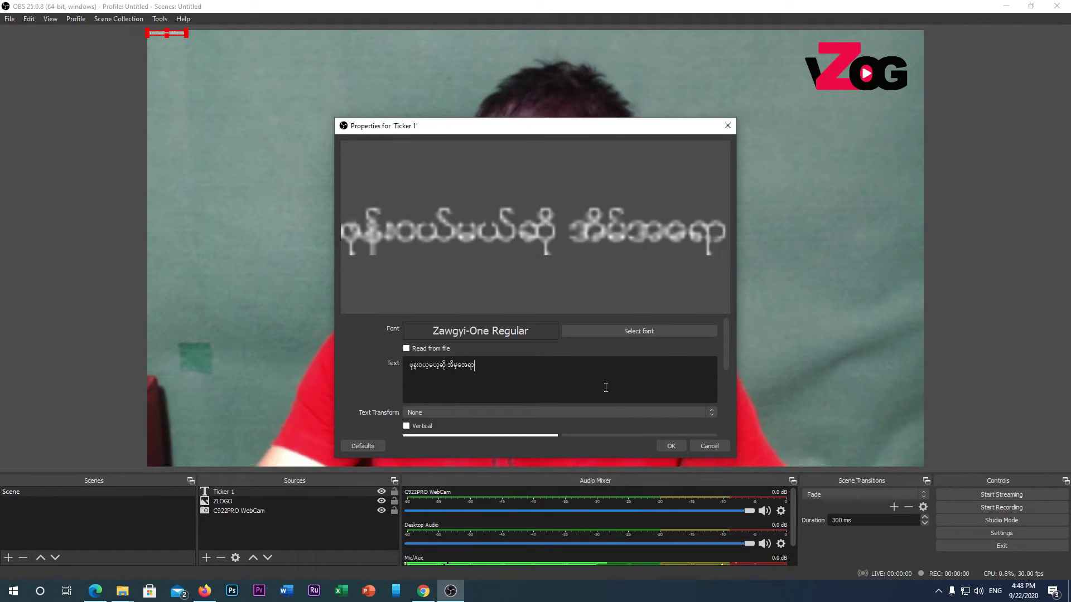
type("က္ ပို")
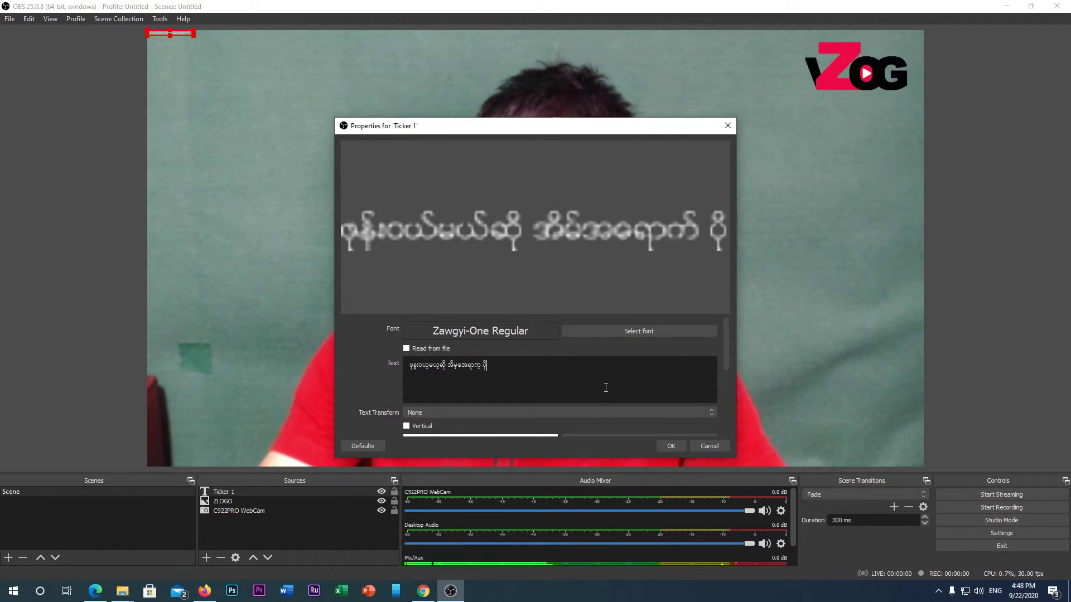
type("႔ေပး")
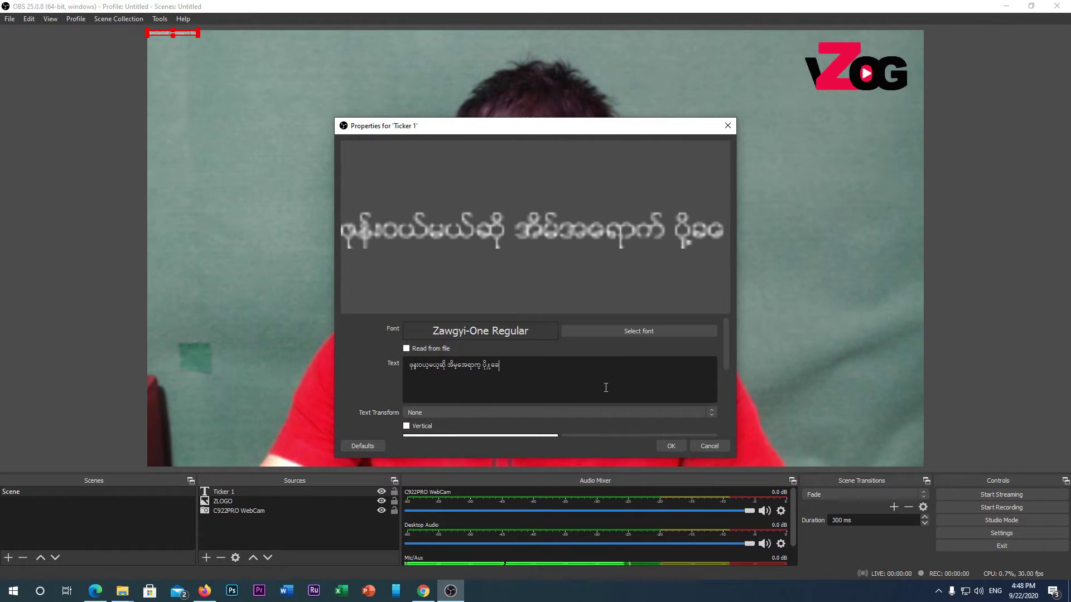
type("စ")
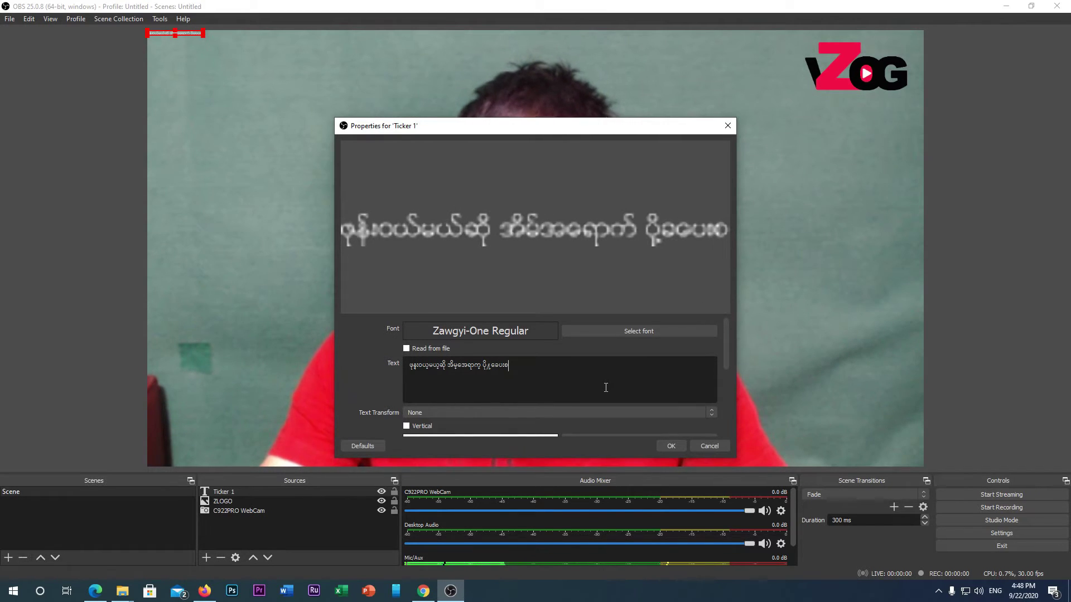
type("ရာမလိုပဲ ဝယ္လို႔")
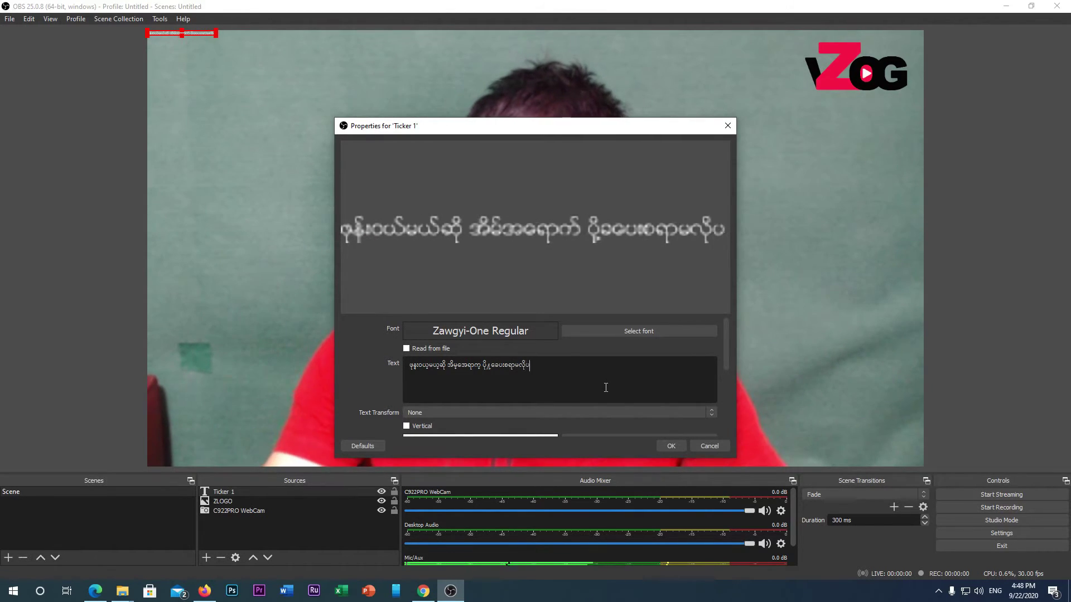
key("BackSpace")
key("BackSpace")
key("BackSpace")
key("BackSpace")
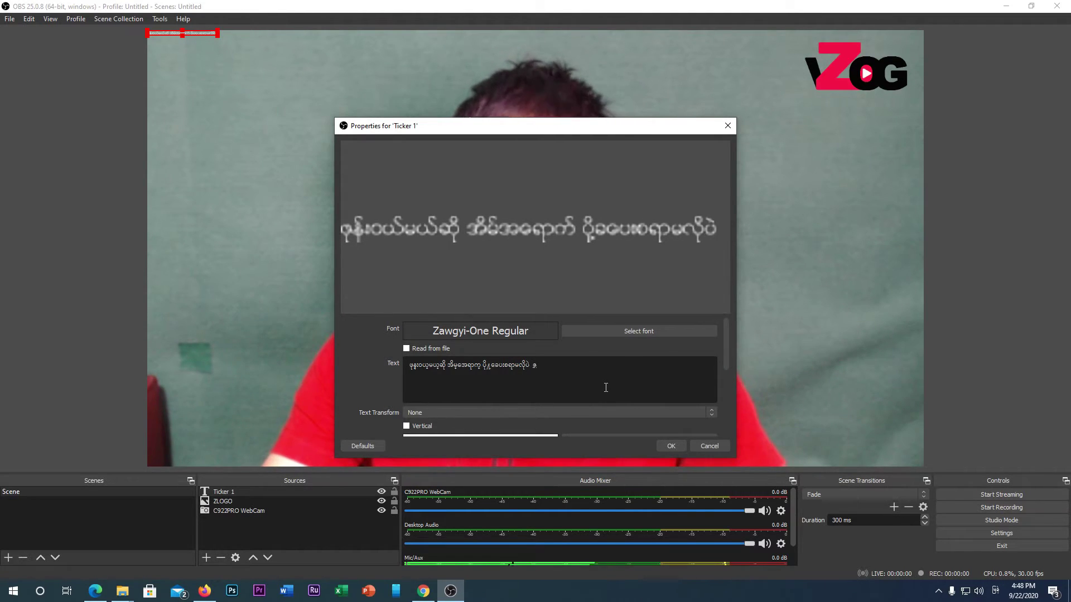
Complete the ticker sentence with "ZEST မှာဝယ်ယူနိုင်ပါပြီ" and a closing punctuation mark
type("ZEST မွာ")
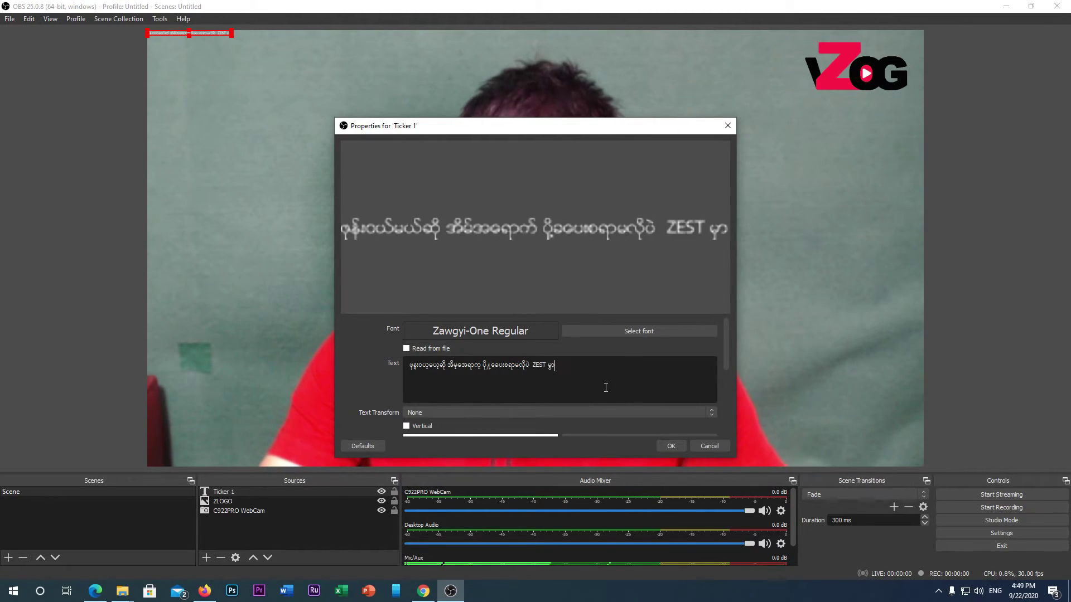
type("က")
key("BackSpace")
type("၀")
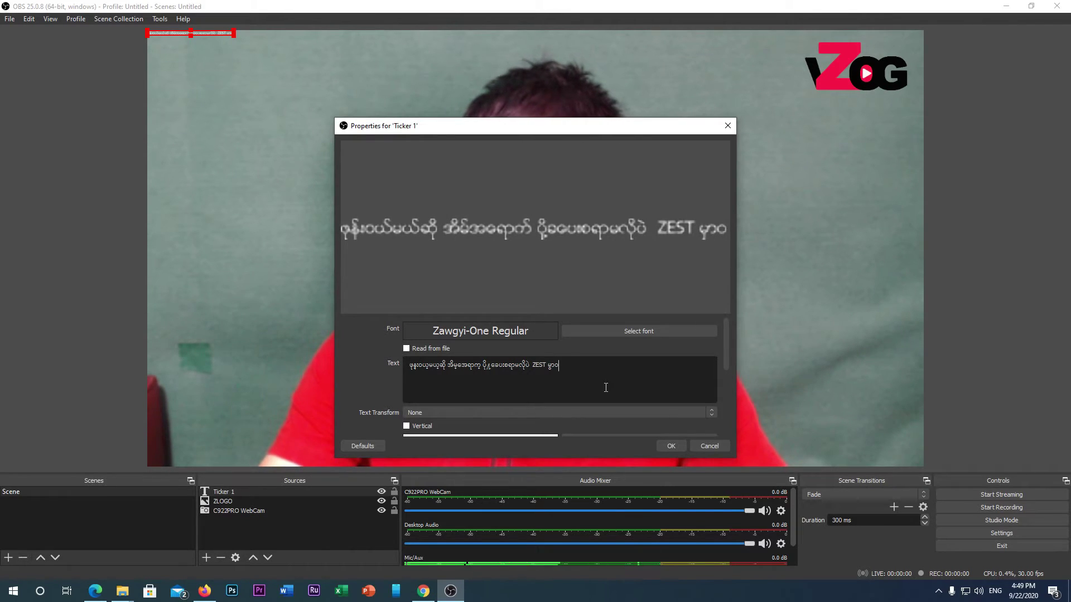
type("ယ္ယူ")
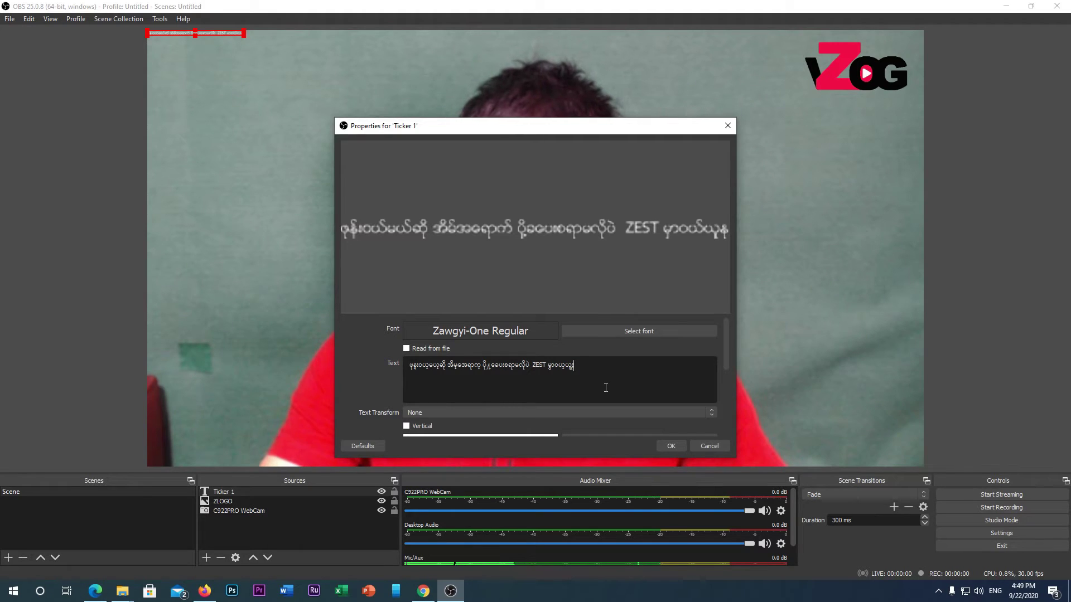
type("ႏိုင္ပါ")
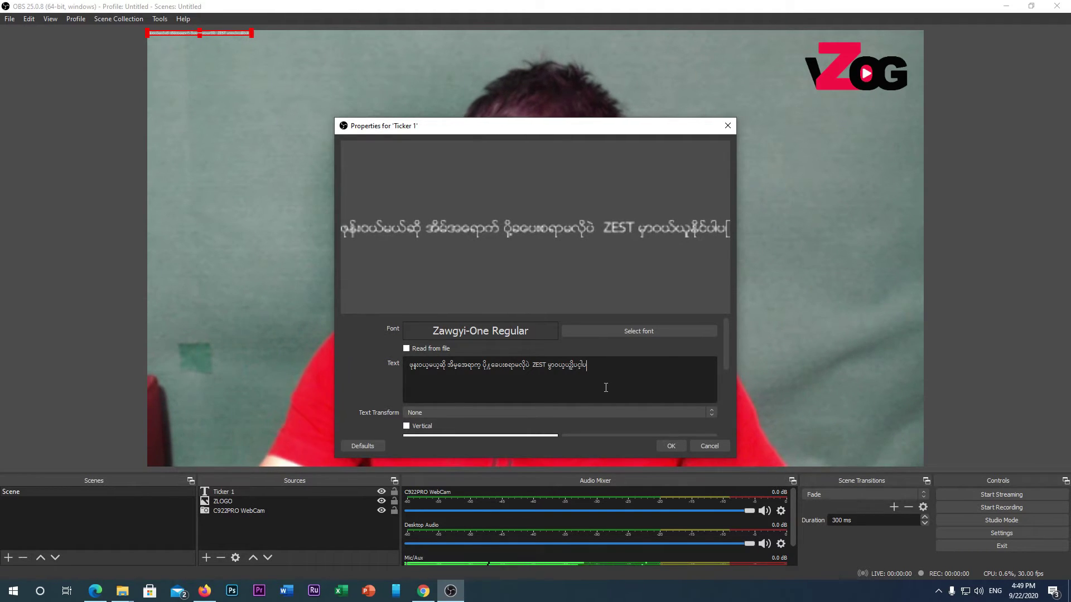
type("ၿပီ။")
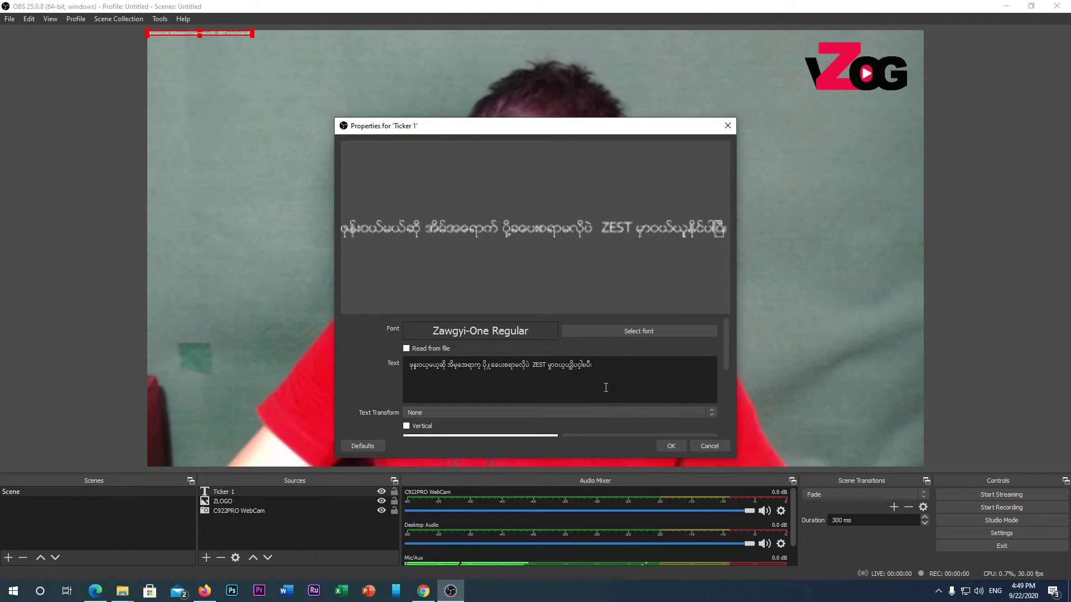
Set the ticker text's font size to 48
left_click(653, 331)
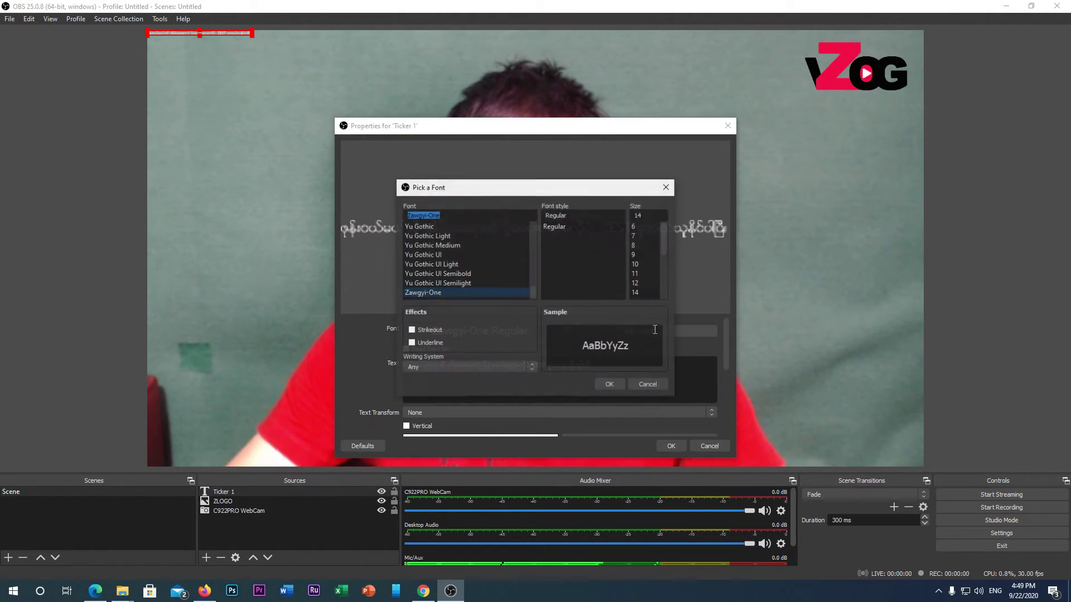
left_click(635, 283)
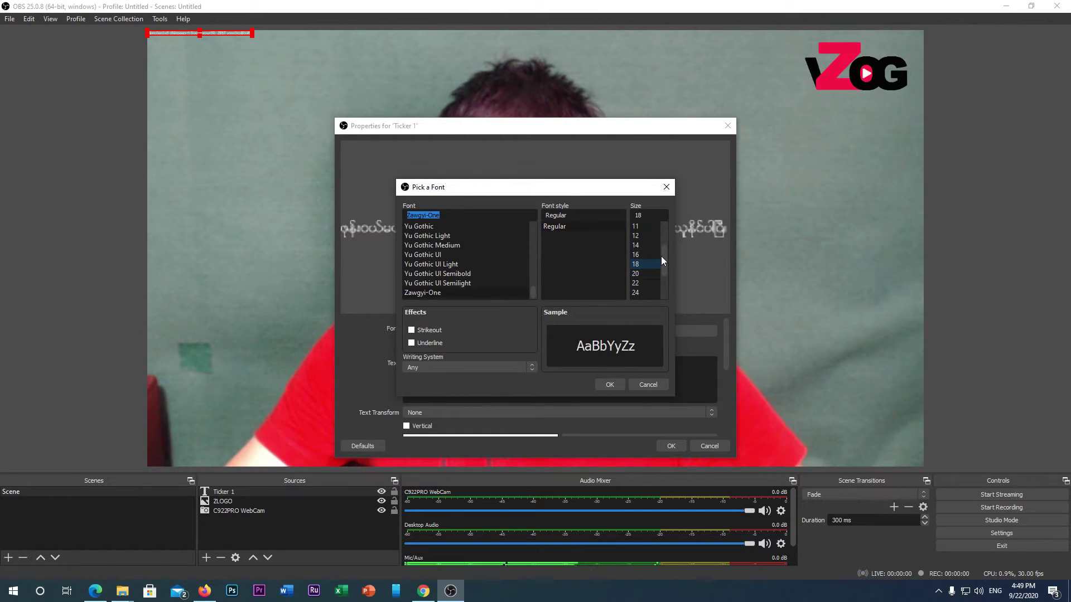
left_click_drag(664, 259, 660, 280)
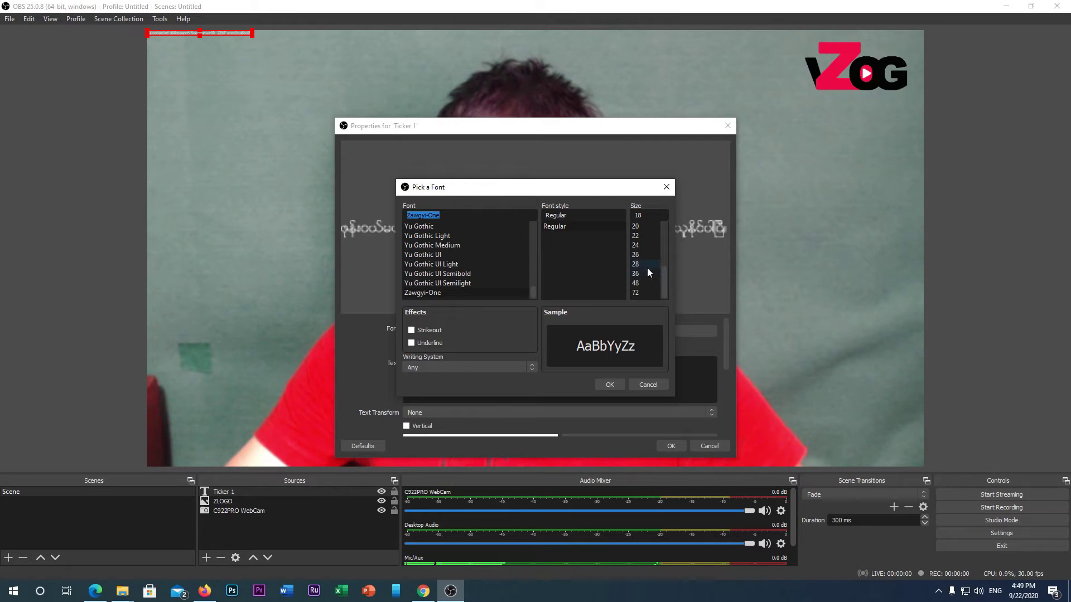
left_click(647, 273)
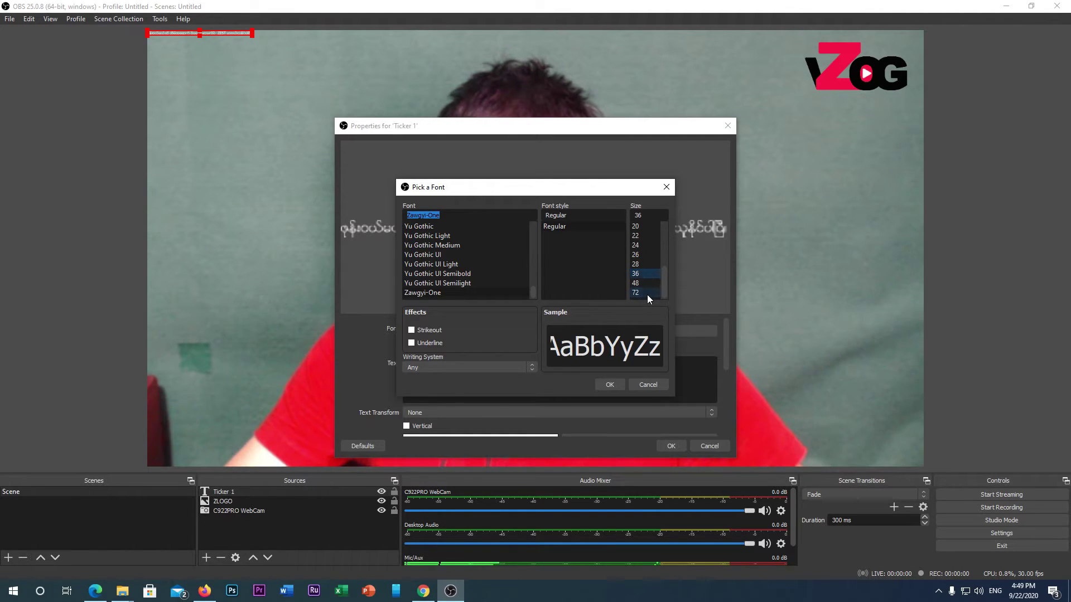
left_click(647, 293)
left_click(647, 284)
left_click(609, 385)
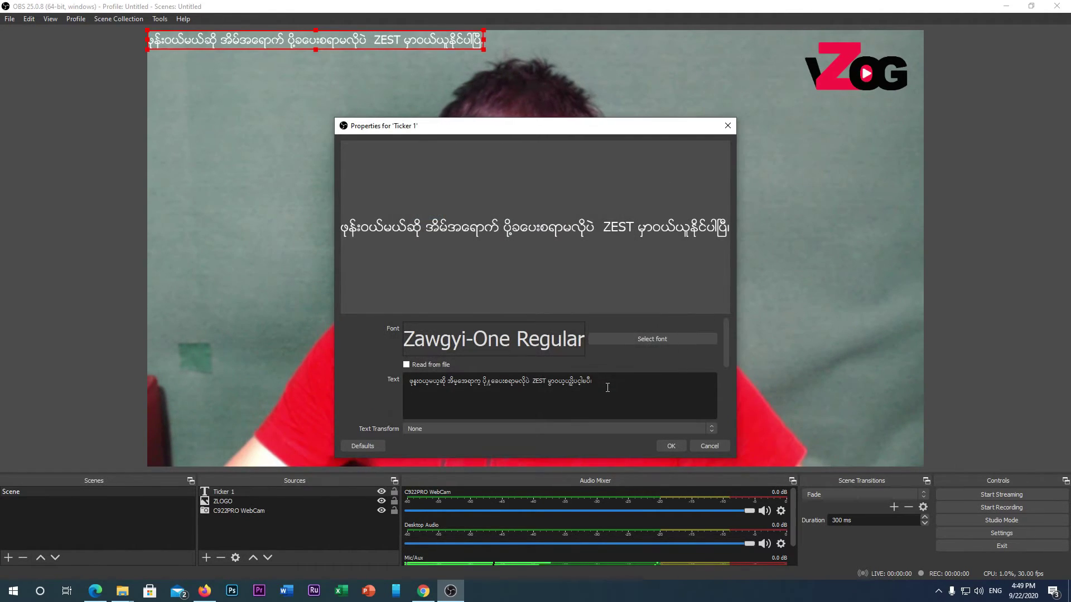
Enlarge the ticker text's font to size 72
left_click(687, 343)
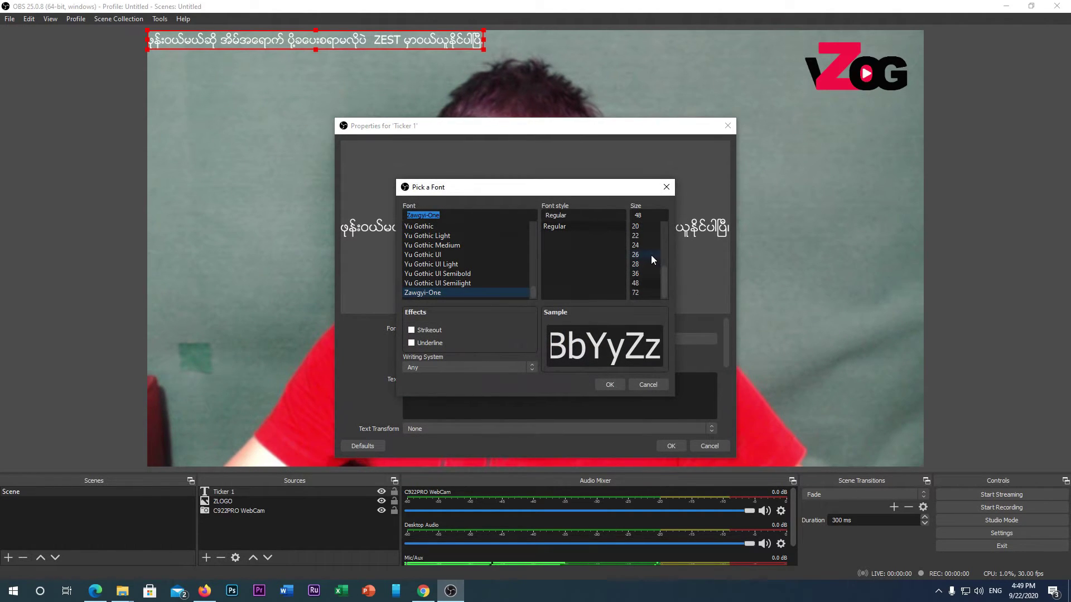
left_click(648, 293)
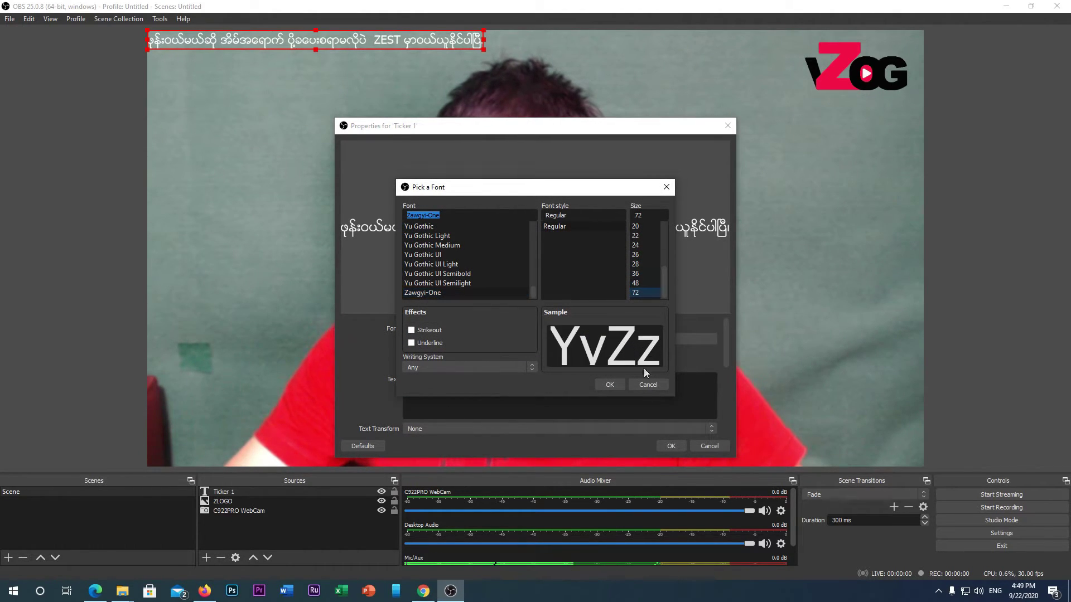
left_click(609, 385)
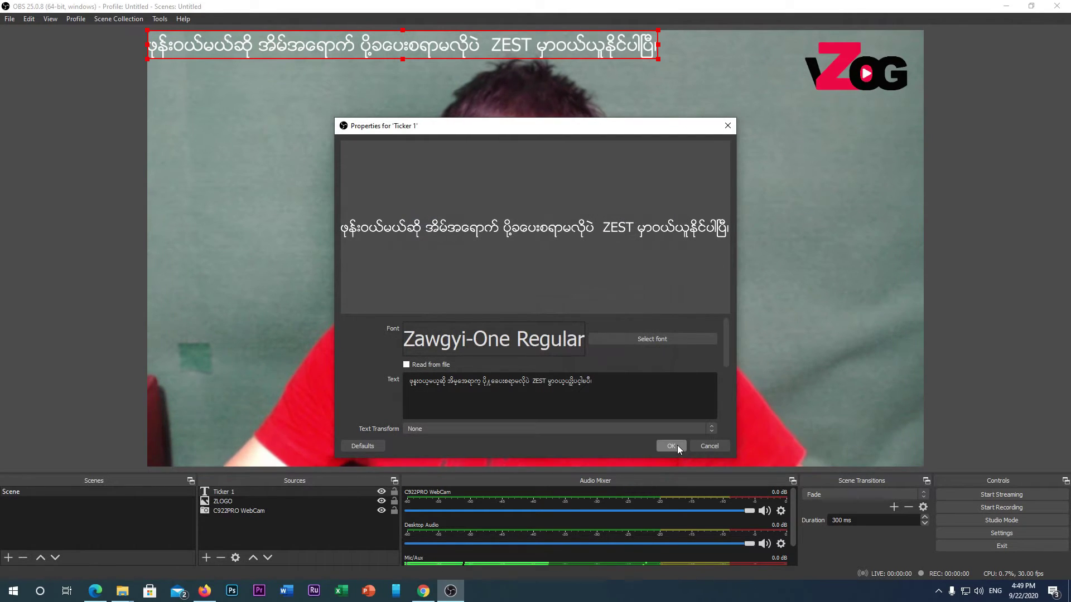
Replace the punctuation mark at the end of the ticker text with "။"
left_click(650, 388)
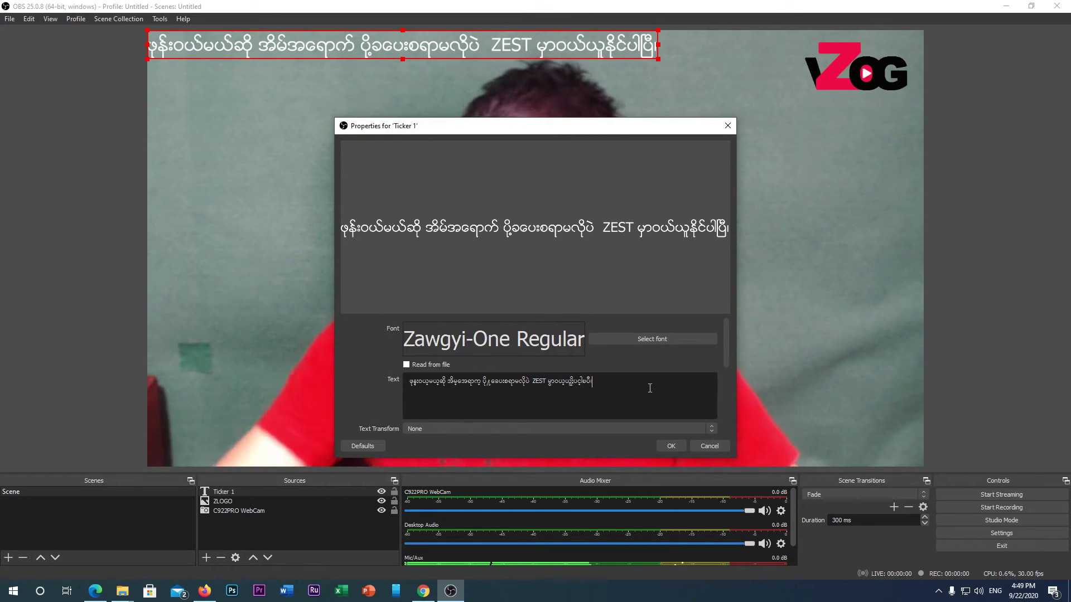
key("BackSpace")
type("။")
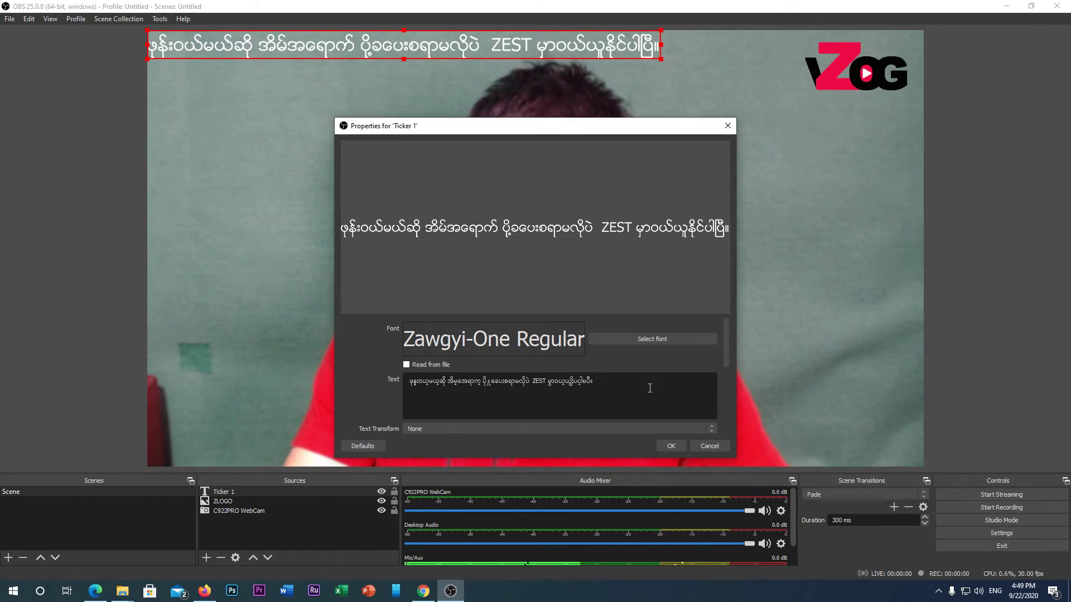
Accept the ticker text, enlarge the ticker to the full canvas width and place it along the canvas's lower edge
left_click(671, 446)
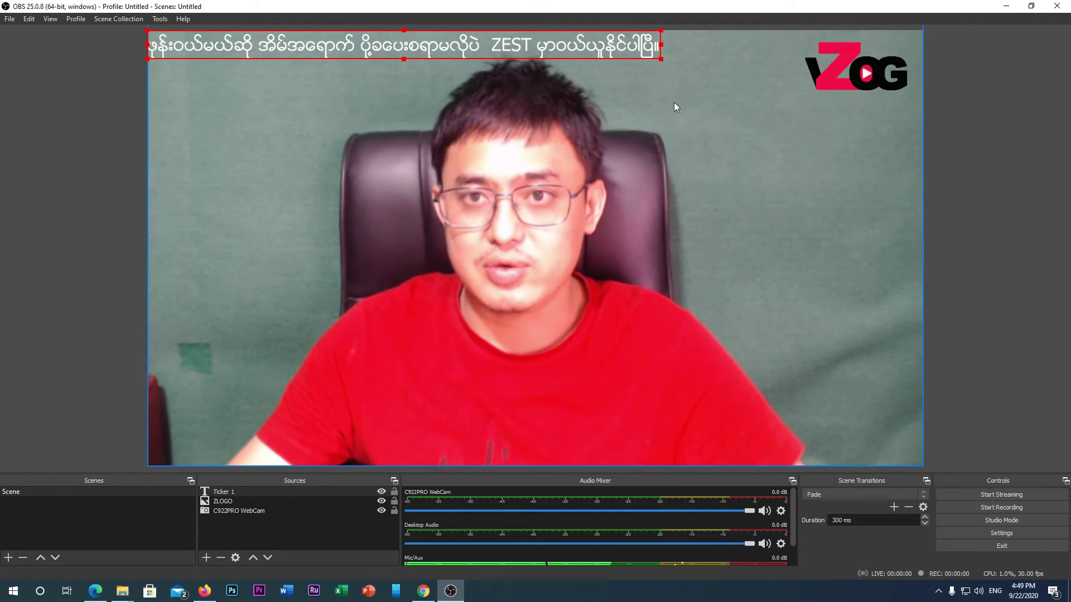
left_click_drag(659, 60, 721, 75)
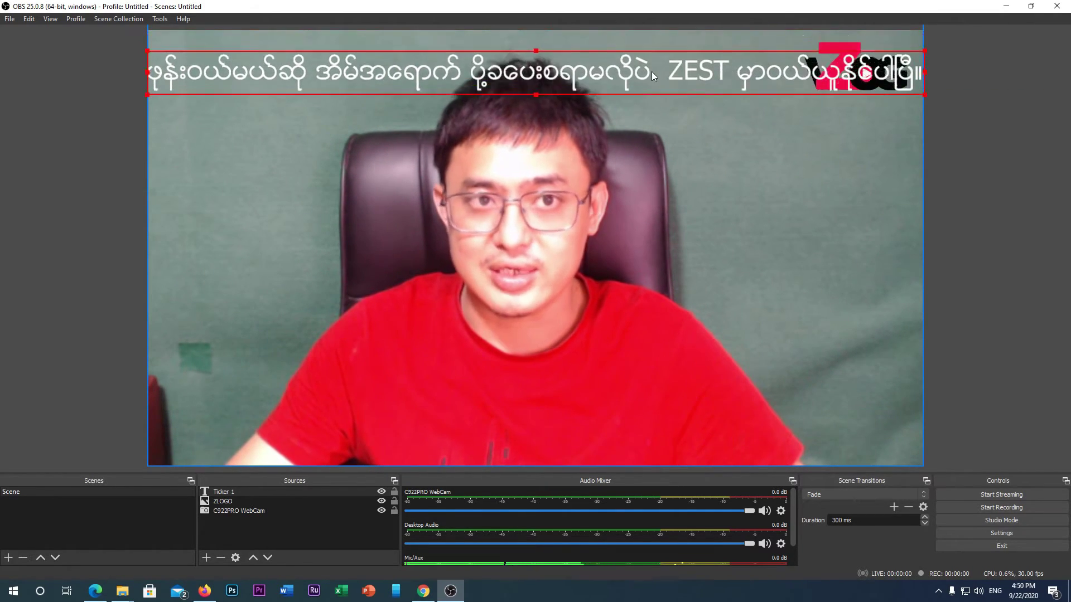
left_click_drag(651, 71, 660, 437)
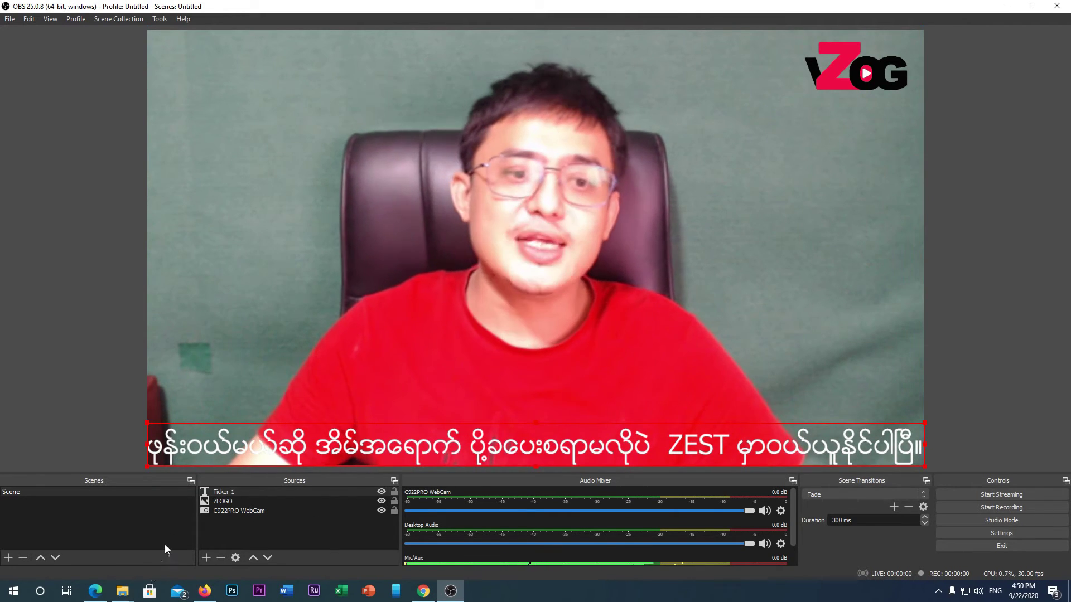
Add a Scroll filter to the Ticker 1 source with a horizontal speed of 193
right_click(217, 493)
left_click(236, 473)
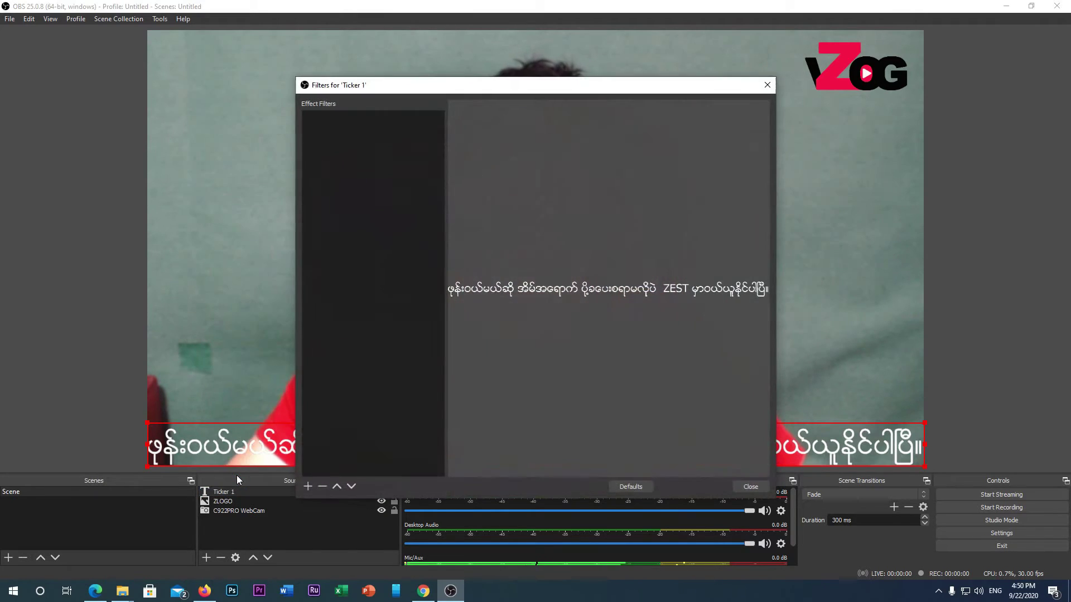
left_click(308, 486)
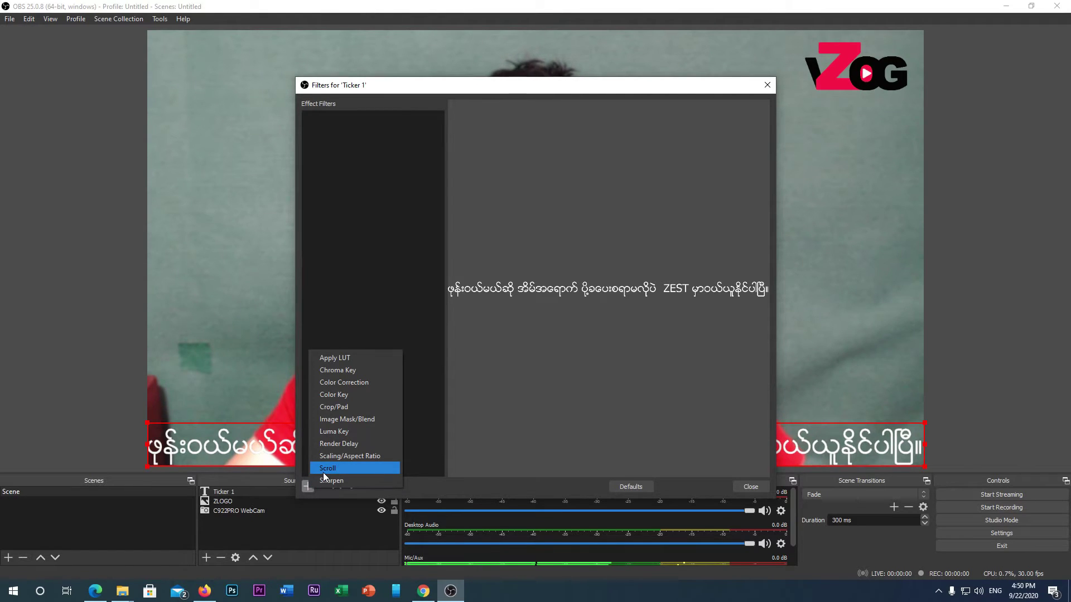
left_click(323, 472)
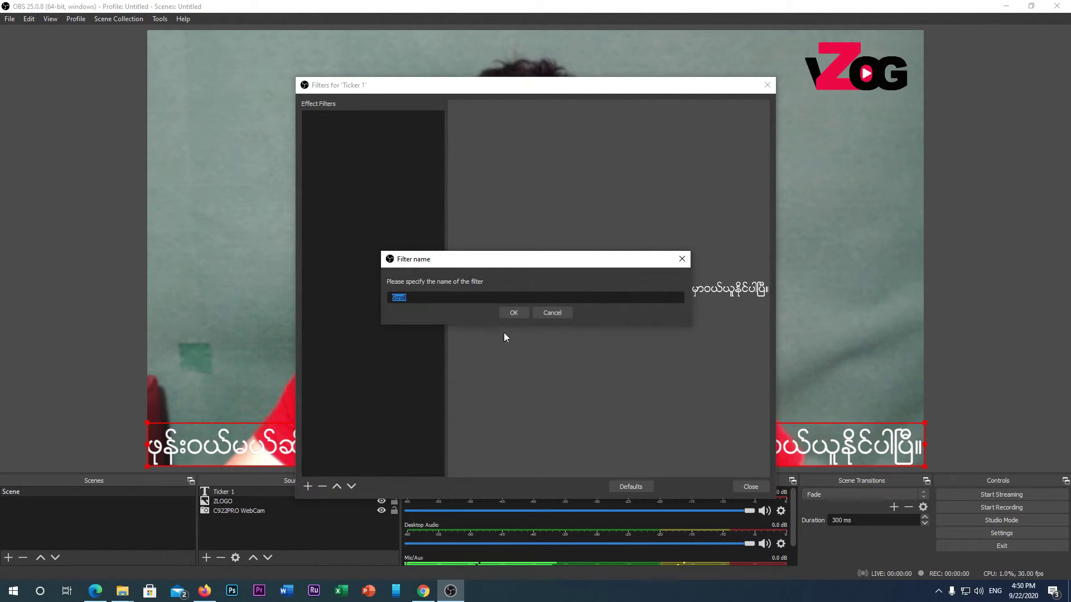
left_click(517, 310)
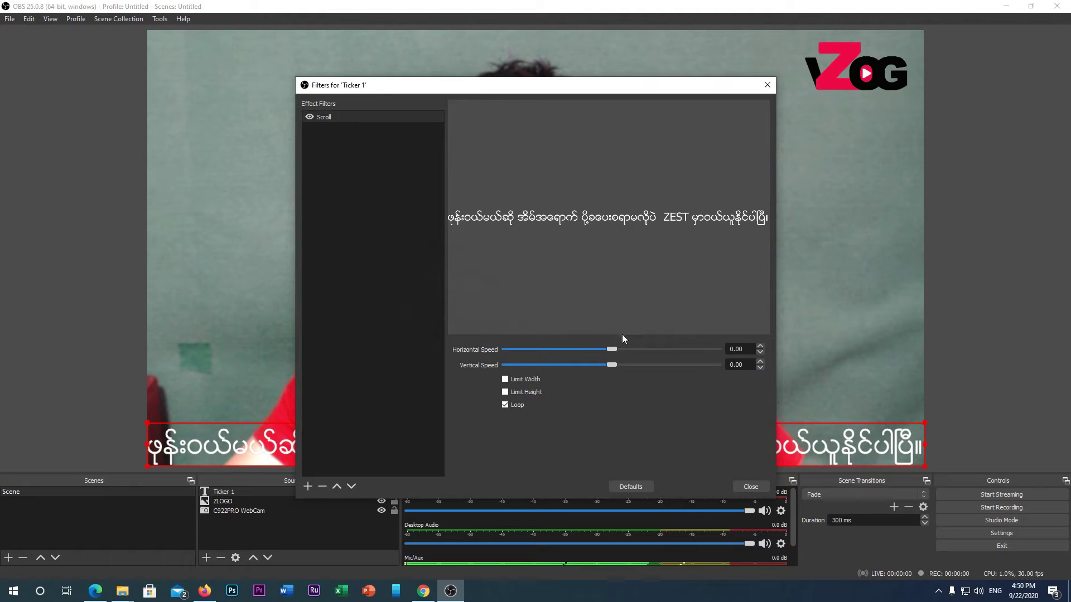
left_click_drag(614, 348, 654, 345)
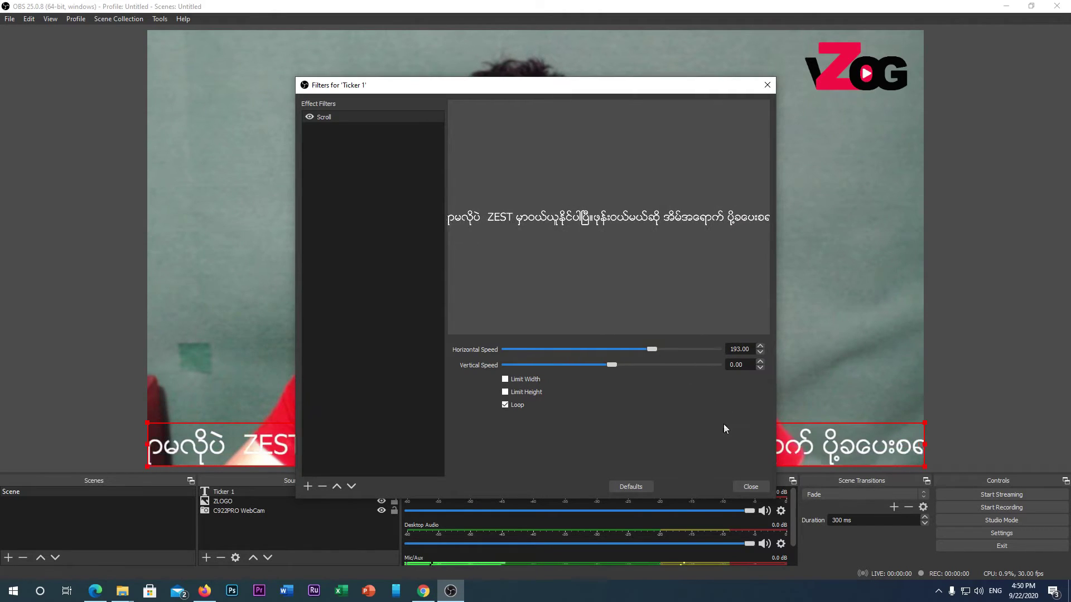
left_click(758, 483)
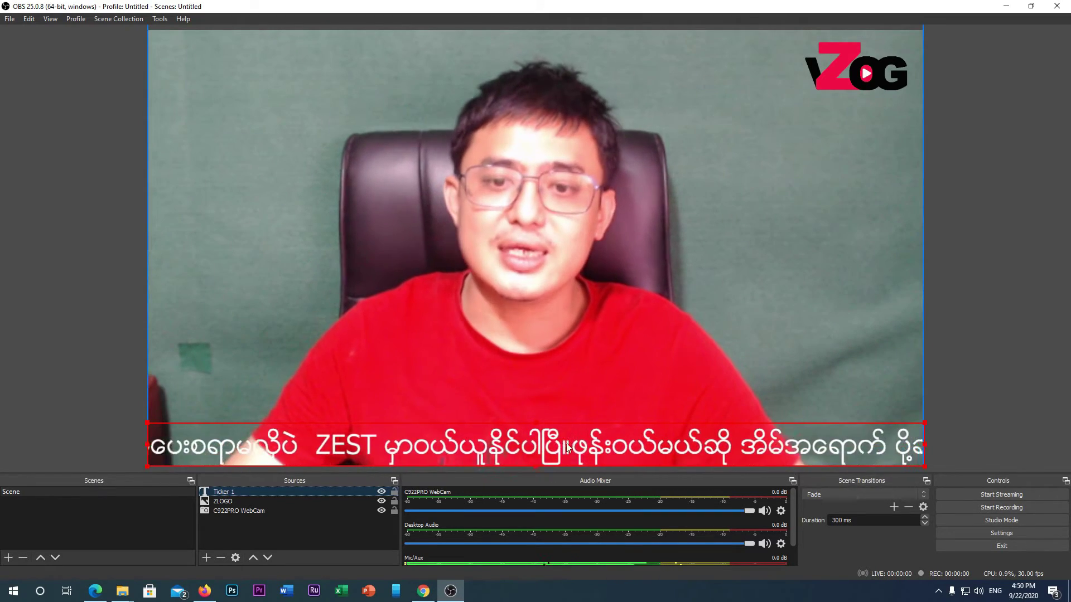
Append blank spaces after the ticker sentence so its scrolling repeats are separated by a gap
right_click(253, 493)
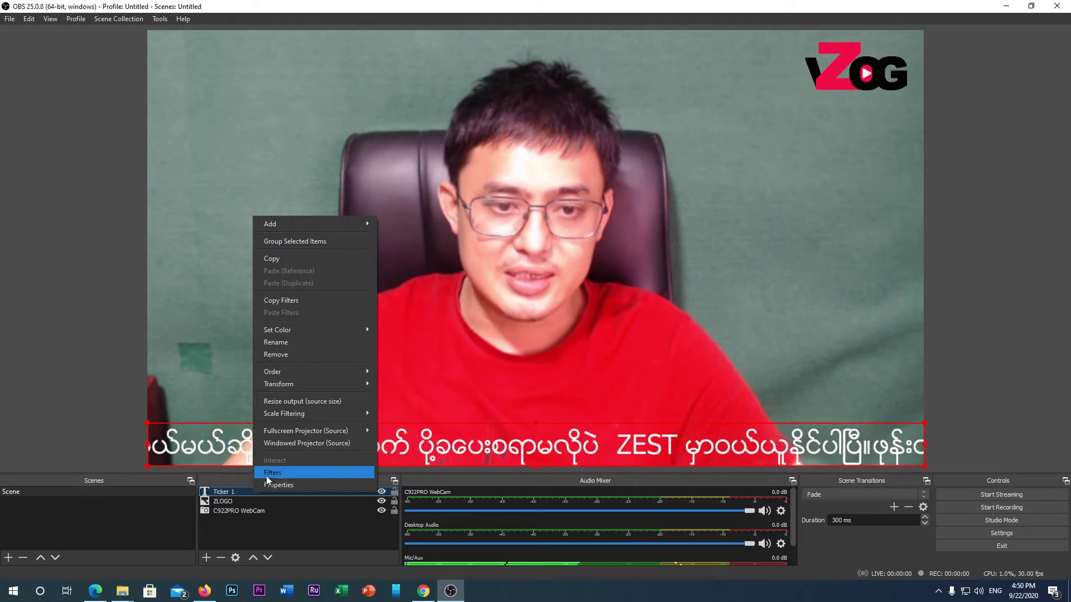
left_click(266, 485)
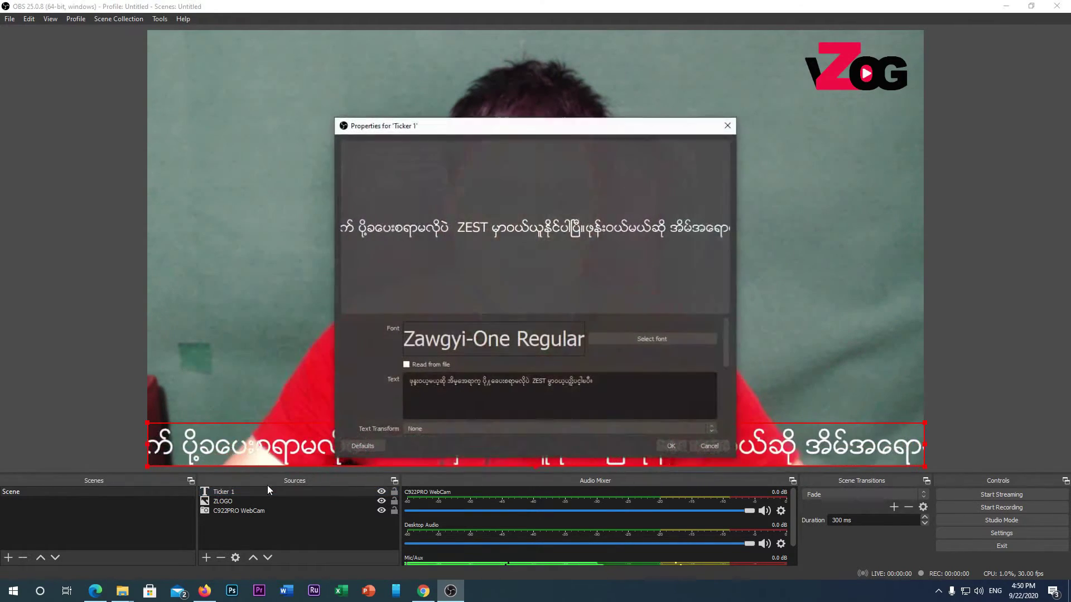
left_click(642, 380)
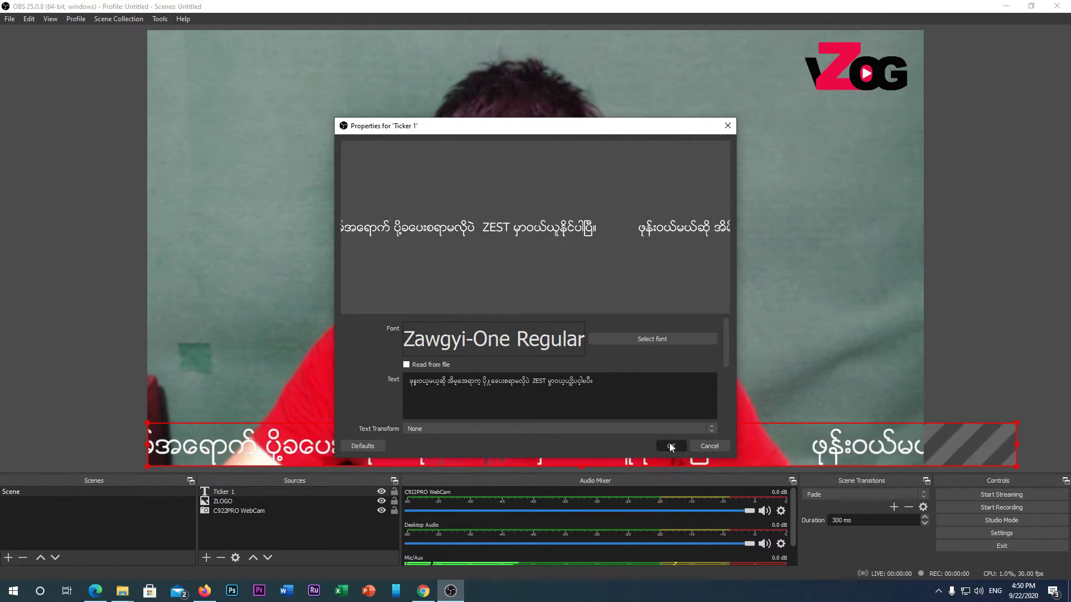
left_click(671, 446)
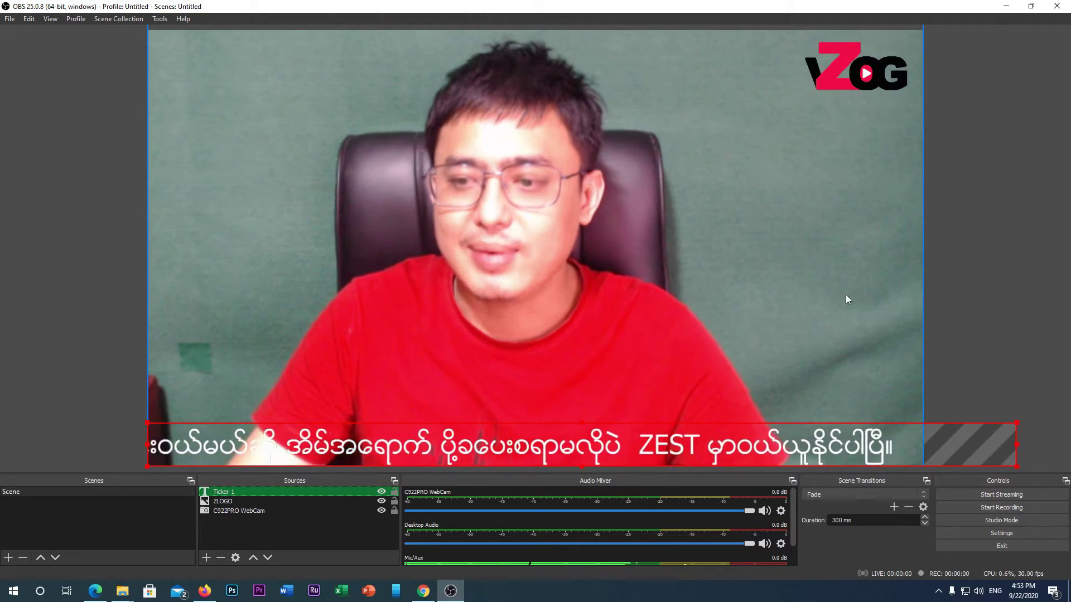
Set the streaming service to Facebook Live in the stream settings
left_click(1002, 532)
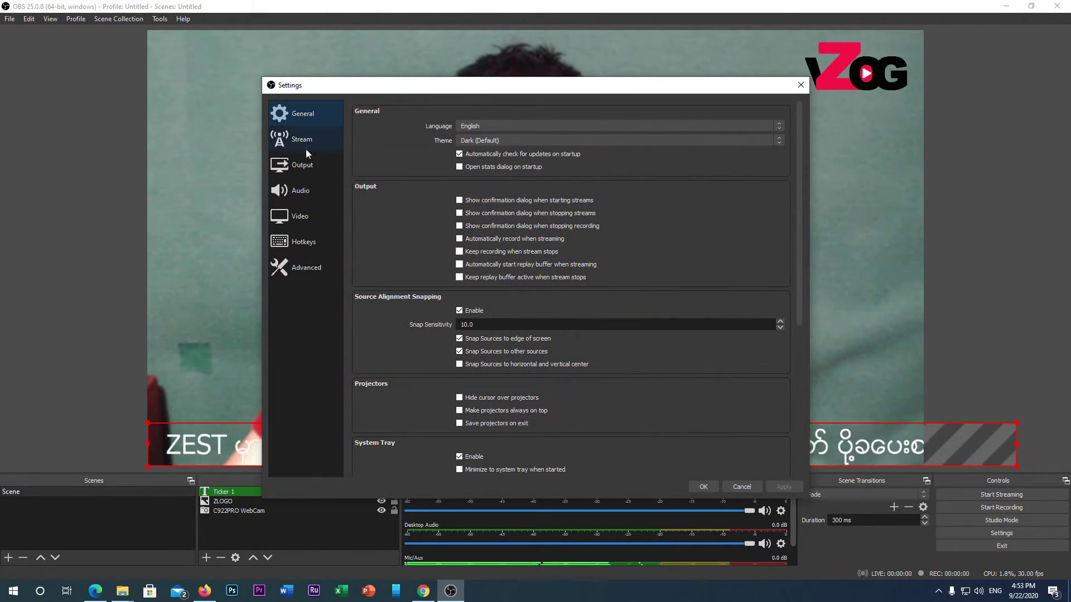
left_click(297, 140)
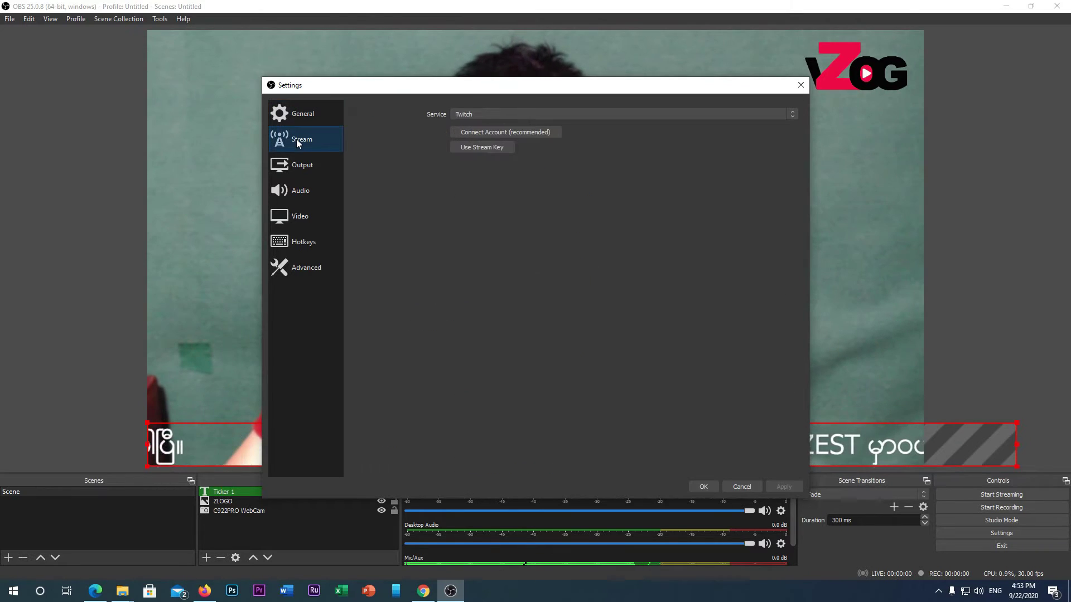
left_click(794, 114)
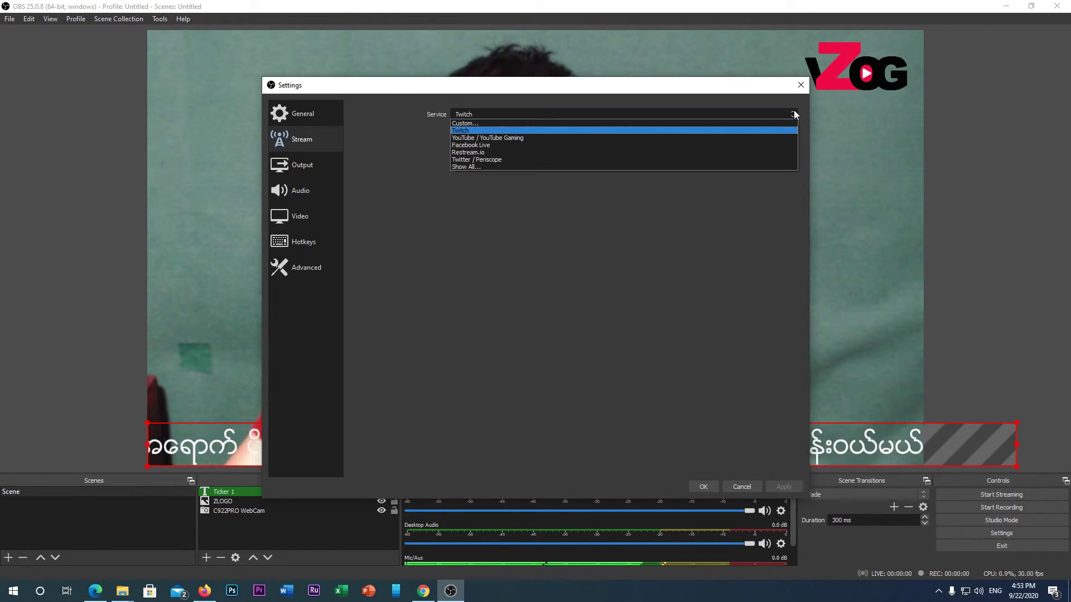
left_click(780, 145)
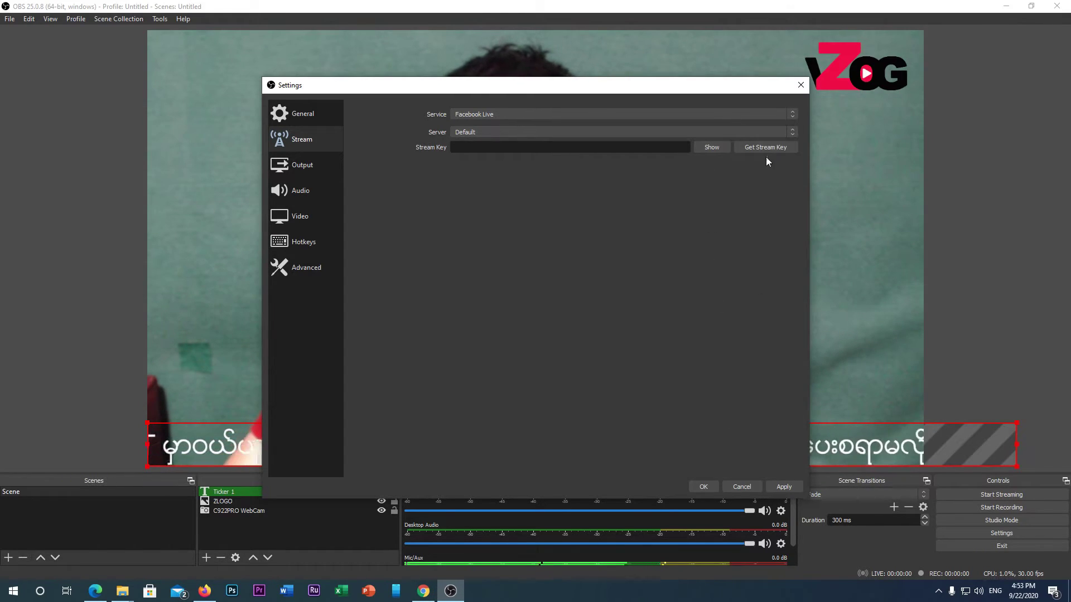
Request a stream key from Facebook in the browser, create a live stream there and copy its stream key
left_click(646, 152)
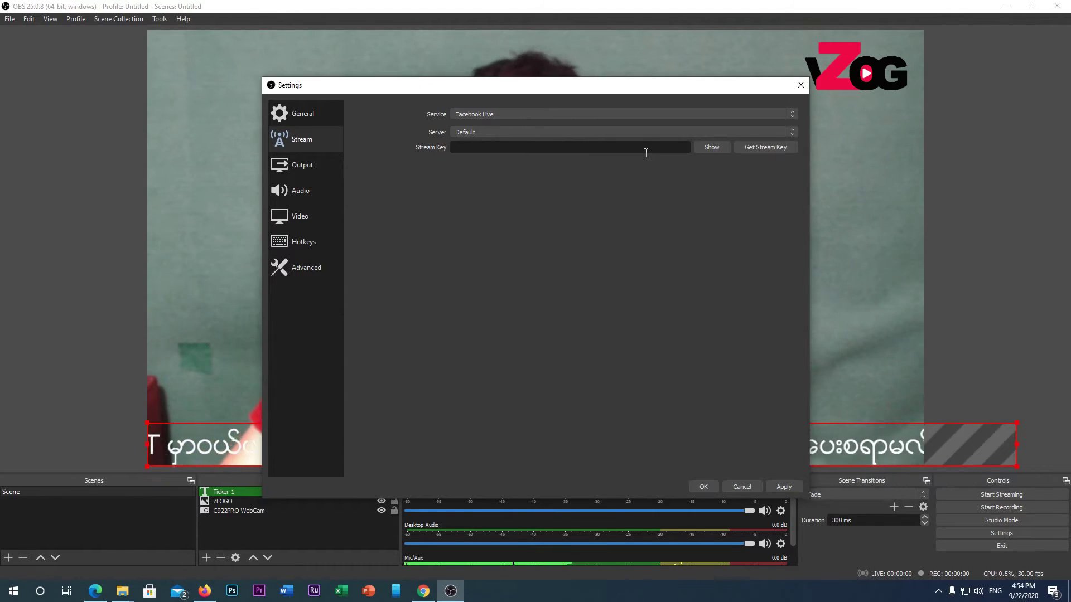
left_click(747, 144)
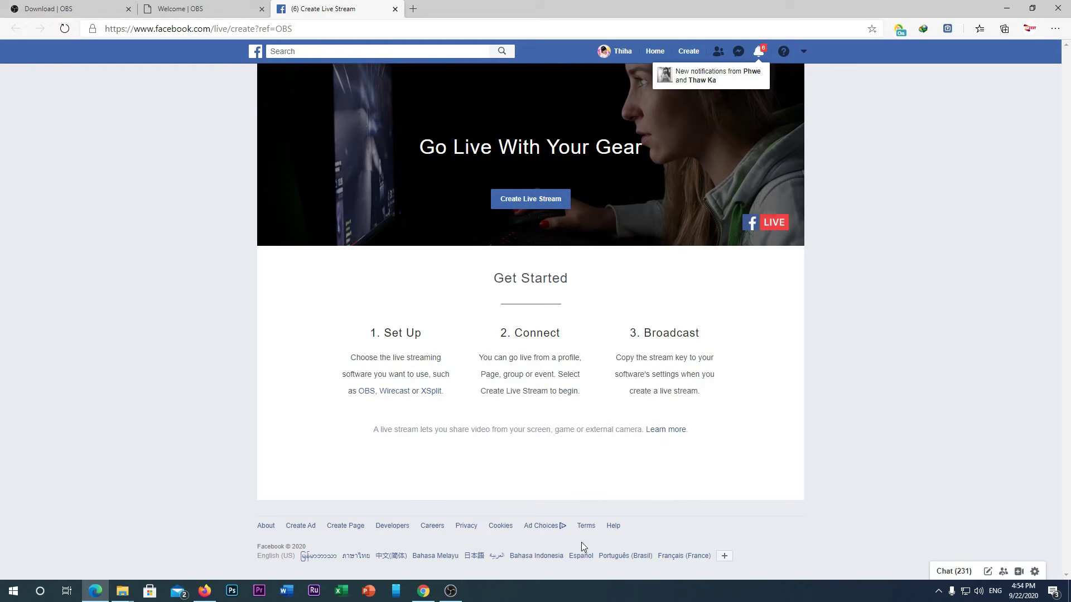
left_click(522, 204)
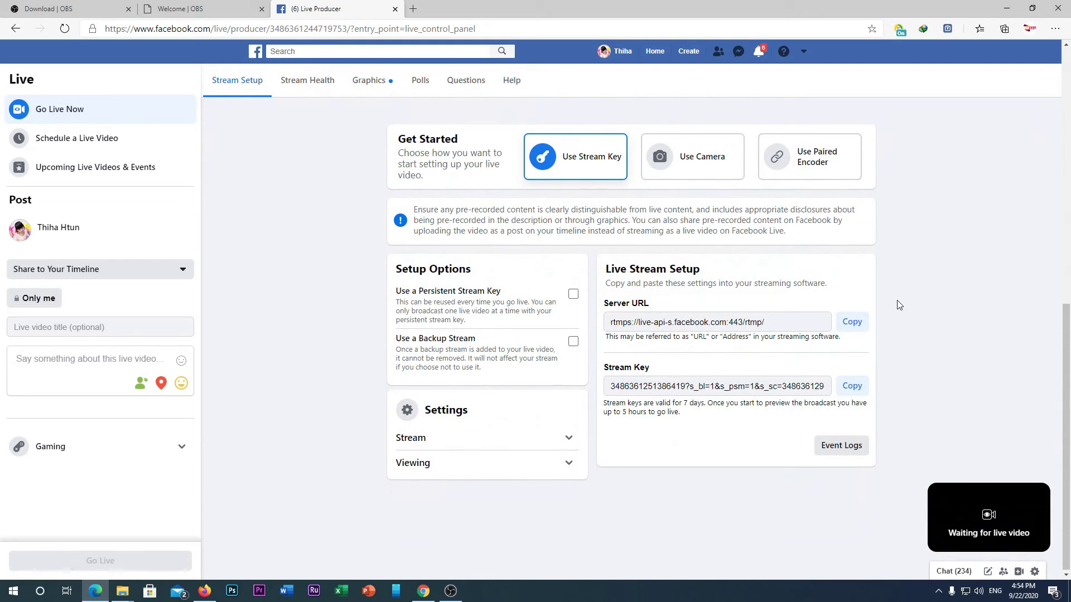
left_click_drag(701, 419, 603, 371)
left_click(936, 381)
Switch back to OBS, paste the stream key into the stream settings and save them
left_click(460, 584)
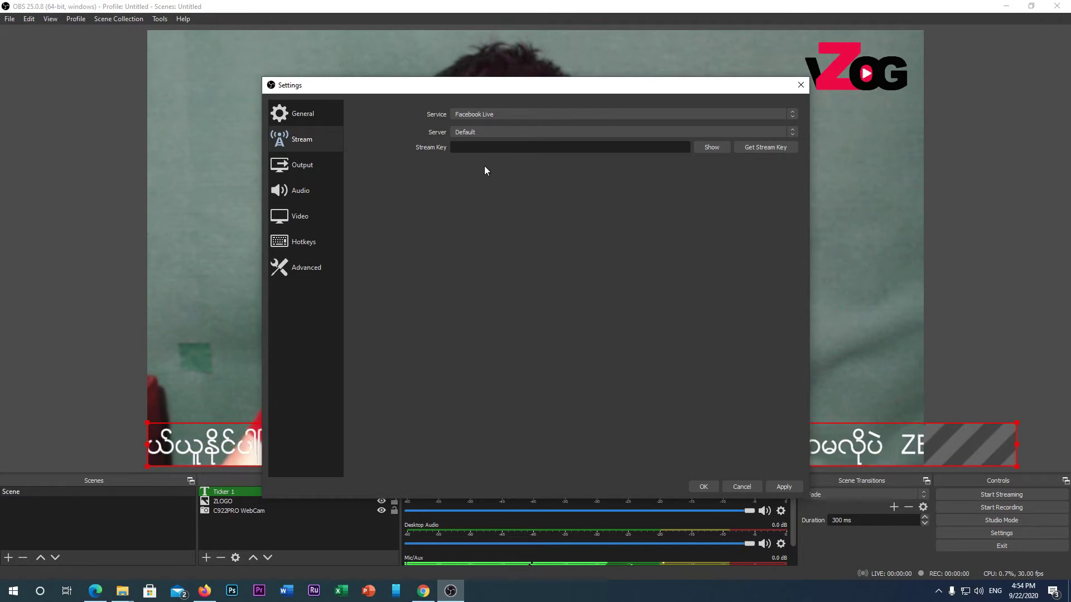
left_click(489, 147)
key("ctrl+v")
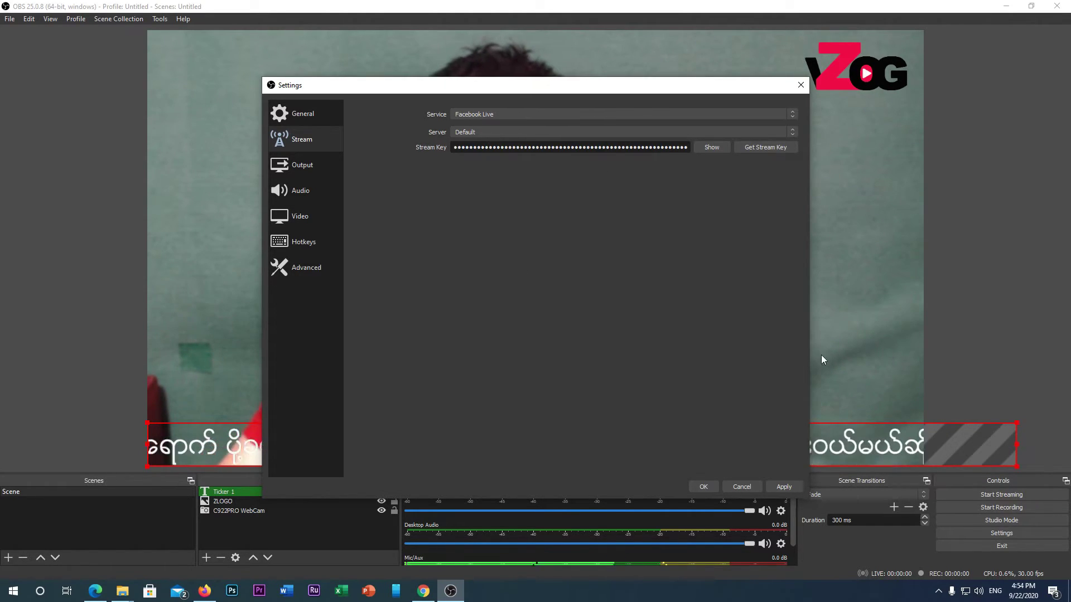
left_click(711, 484)
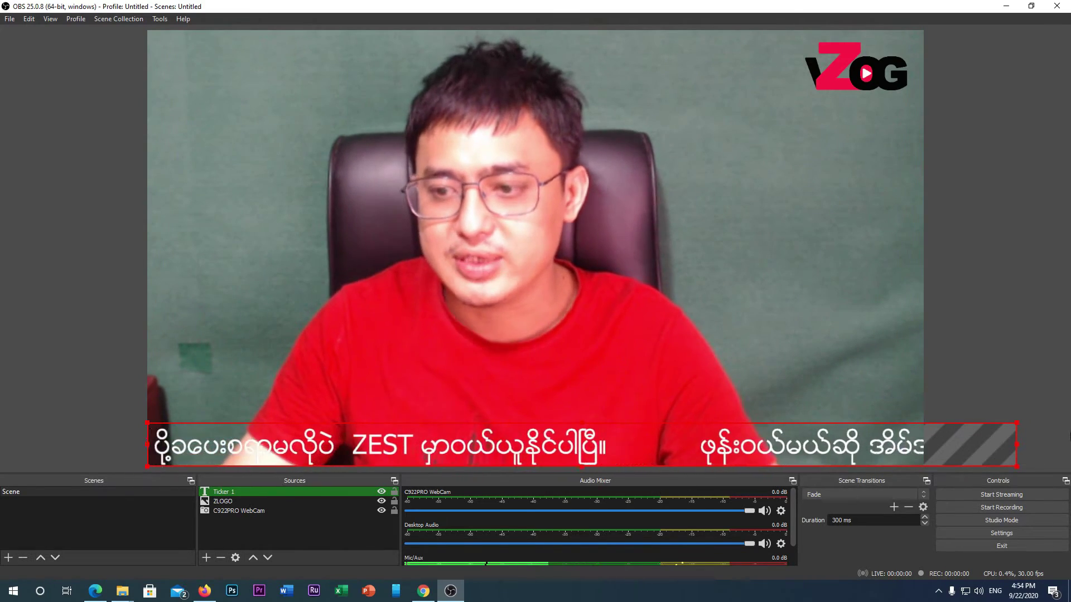
Start streaming from OBS and switch to the Facebook Live Producer page in Edge to check the incoming preview
left_click(1029, 494)
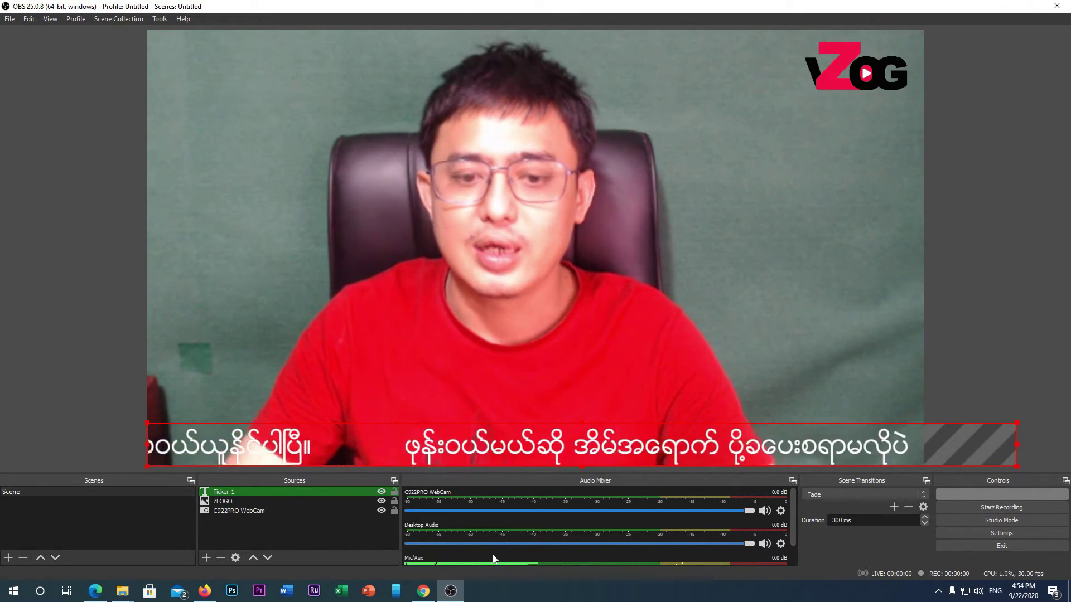
left_click(423, 592)
left_click(423, 591)
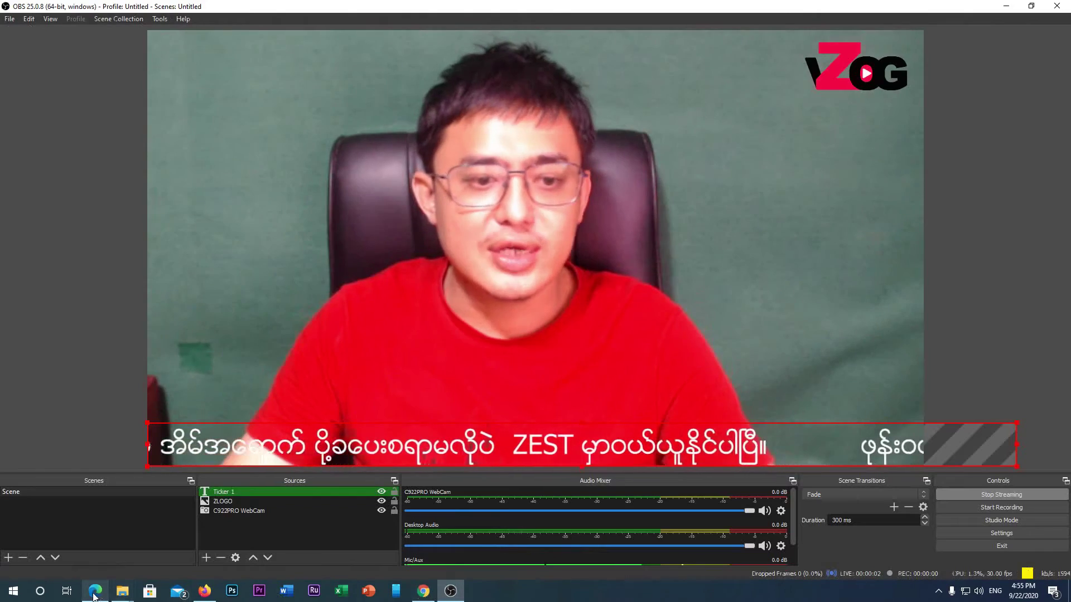
left_click(95, 591)
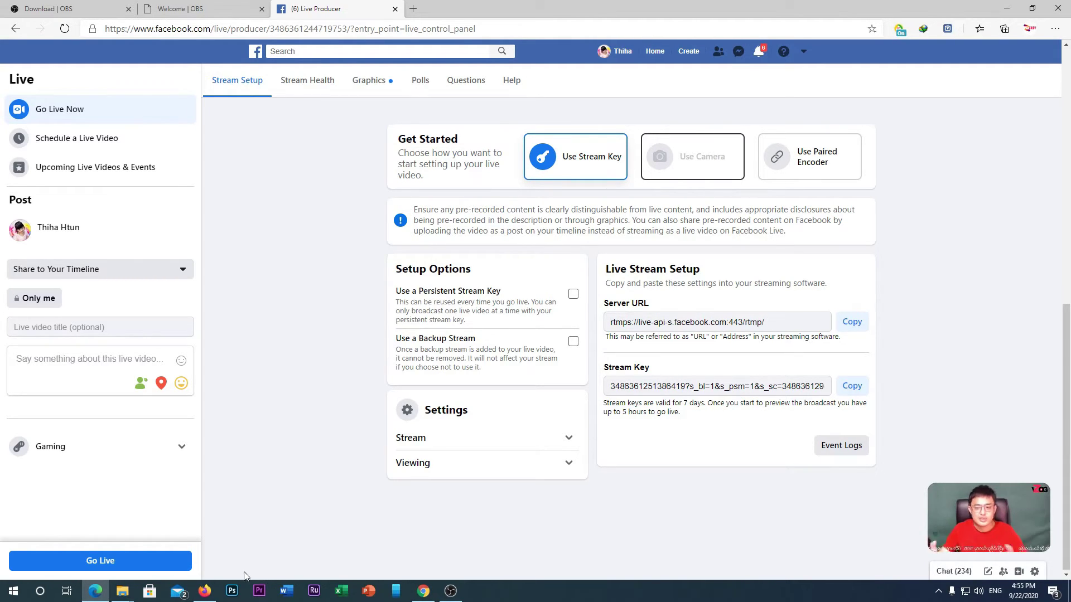
mouse_move(1046, 547)
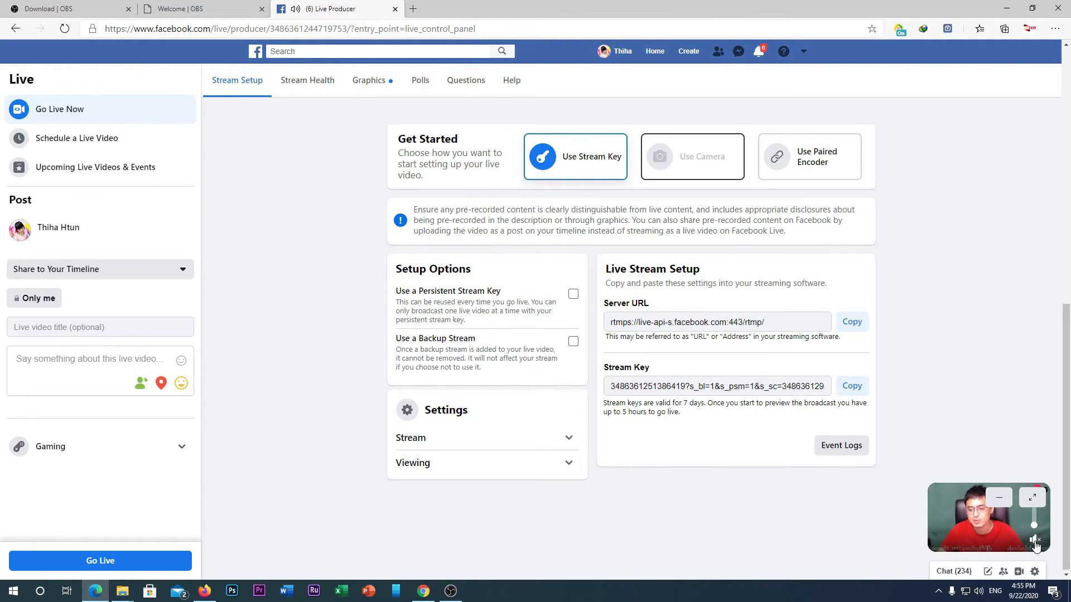
Enter "OBS STREAM TEST" as both the live video's title and its description
left_click(54, 328)
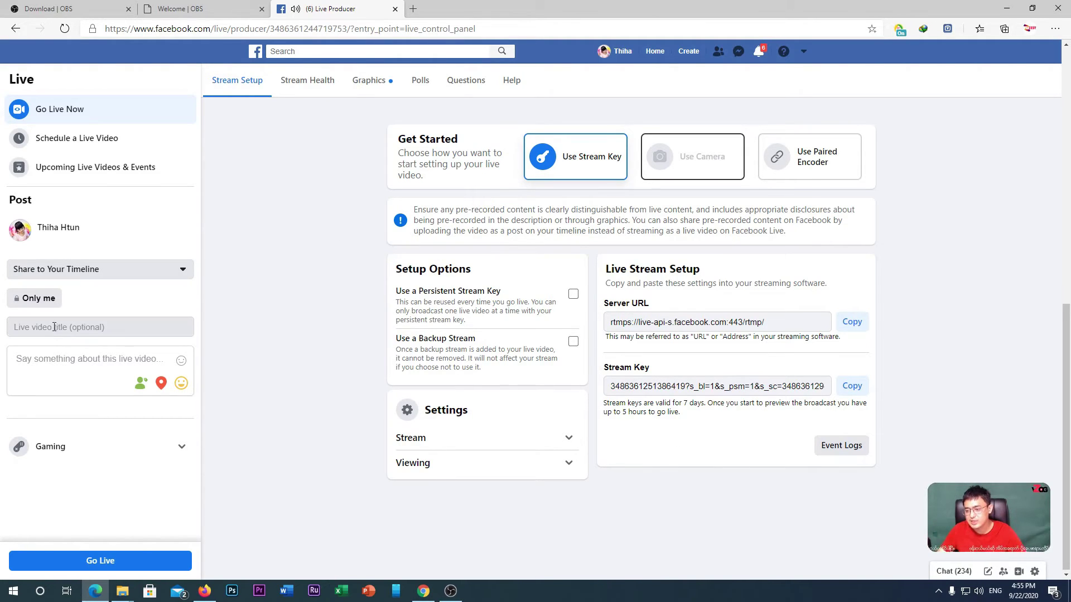
type("pel")
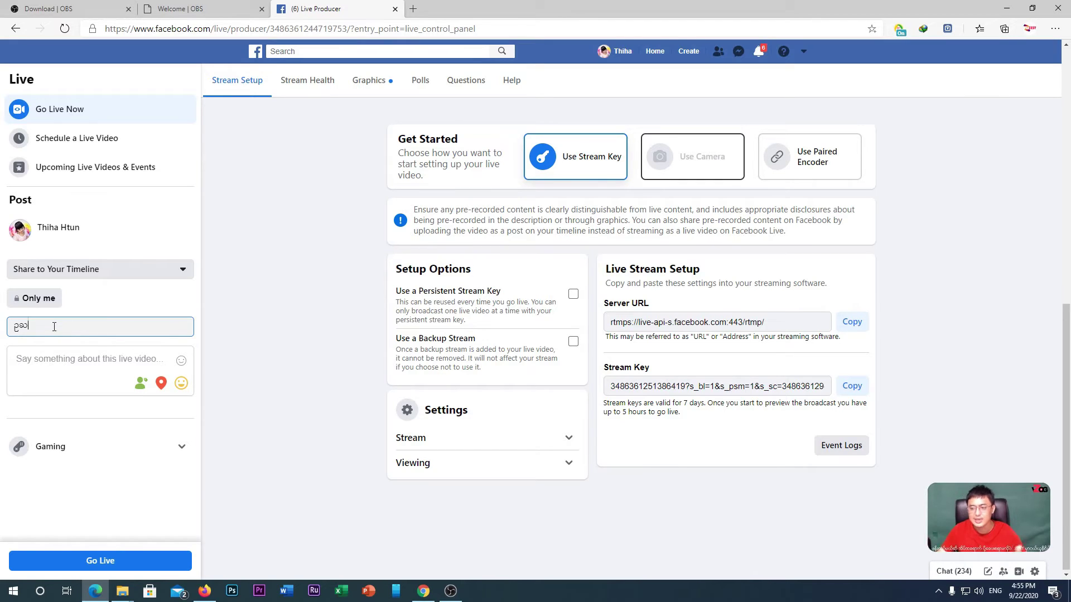
key("BackSpace")
key("BackSpace")
key("BackSpace")
type("OB")
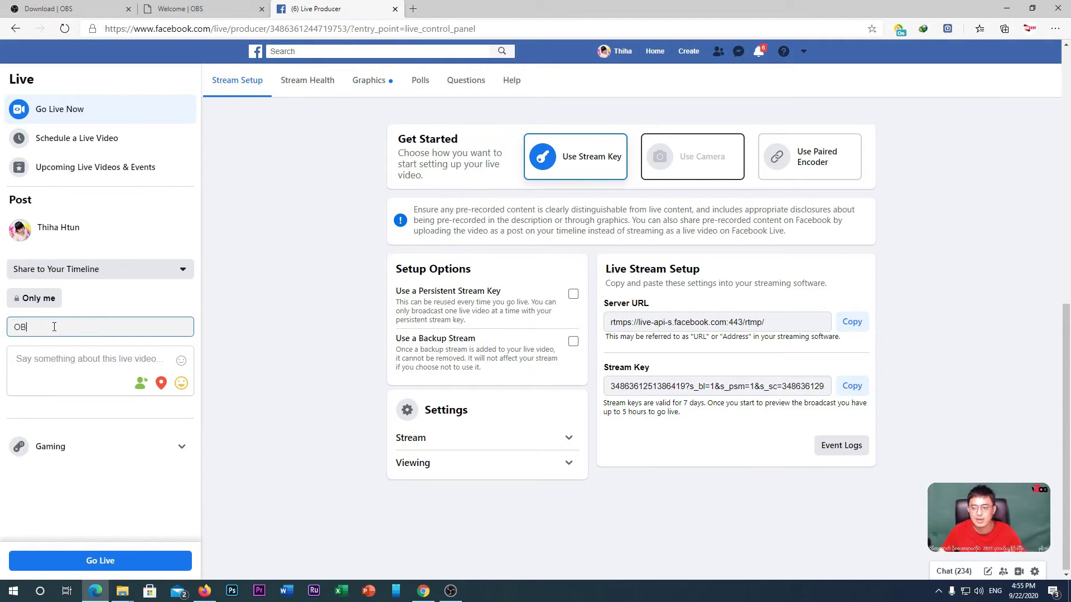
type("S STREAM TEST")
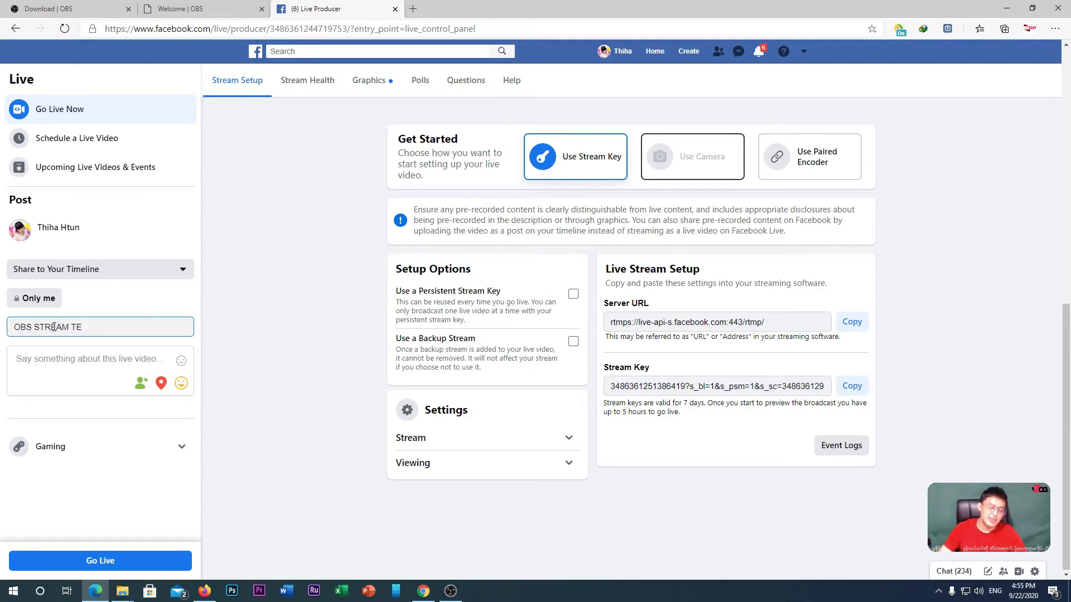
left_click(68, 359)
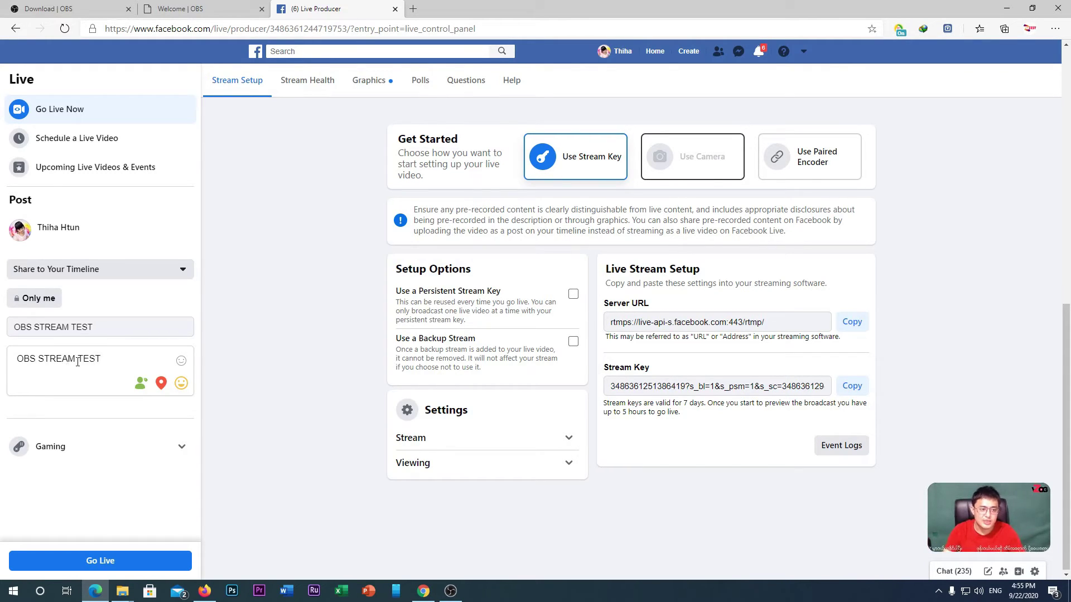
Check the post's audience options, keep Only me and start the live broadcast
left_click(38, 302)
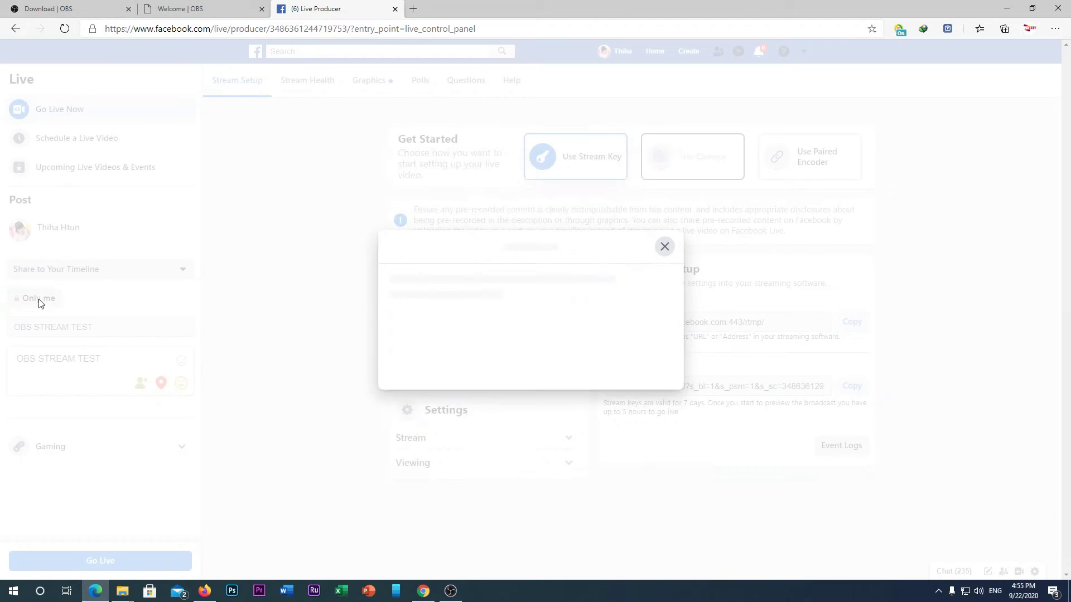
left_click(665, 171)
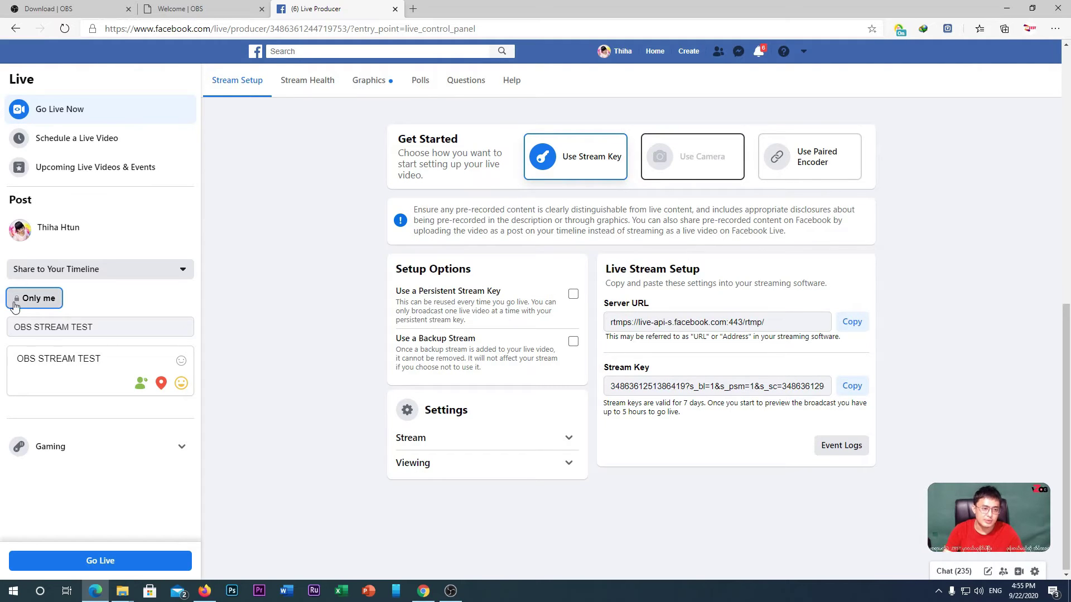
left_click(148, 566)
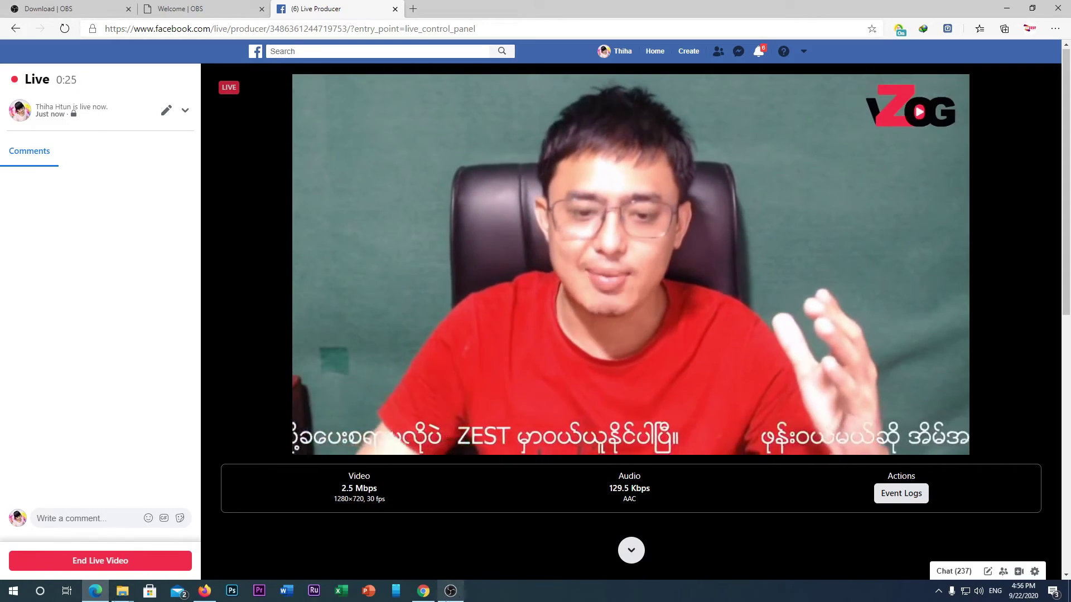
Switch back to OBS and turn on Studio Mode to get separate preview and program views
left_click(451, 592)
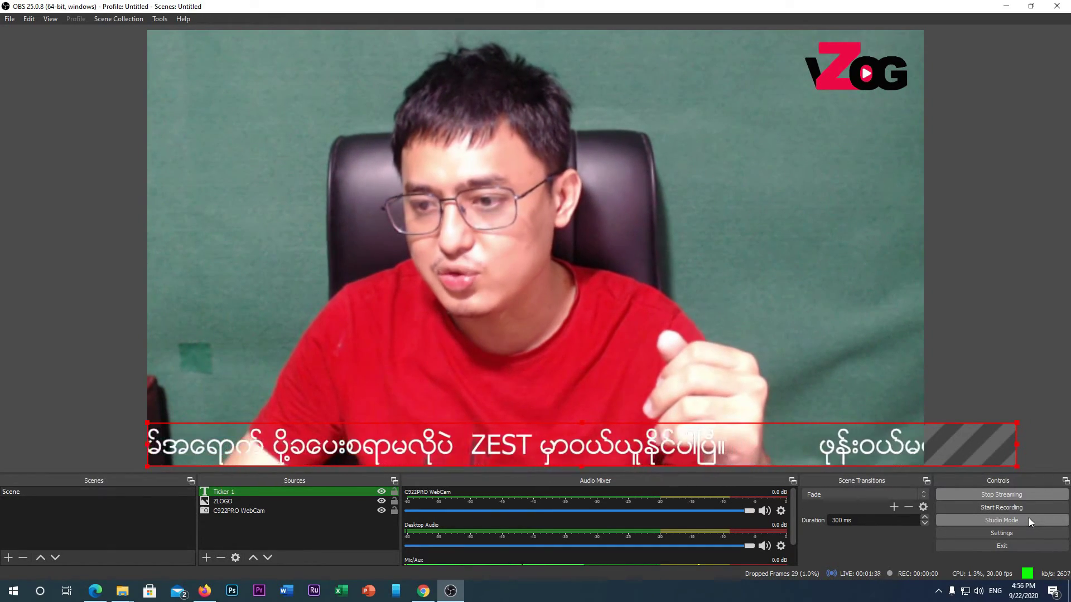
left_click(1029, 521)
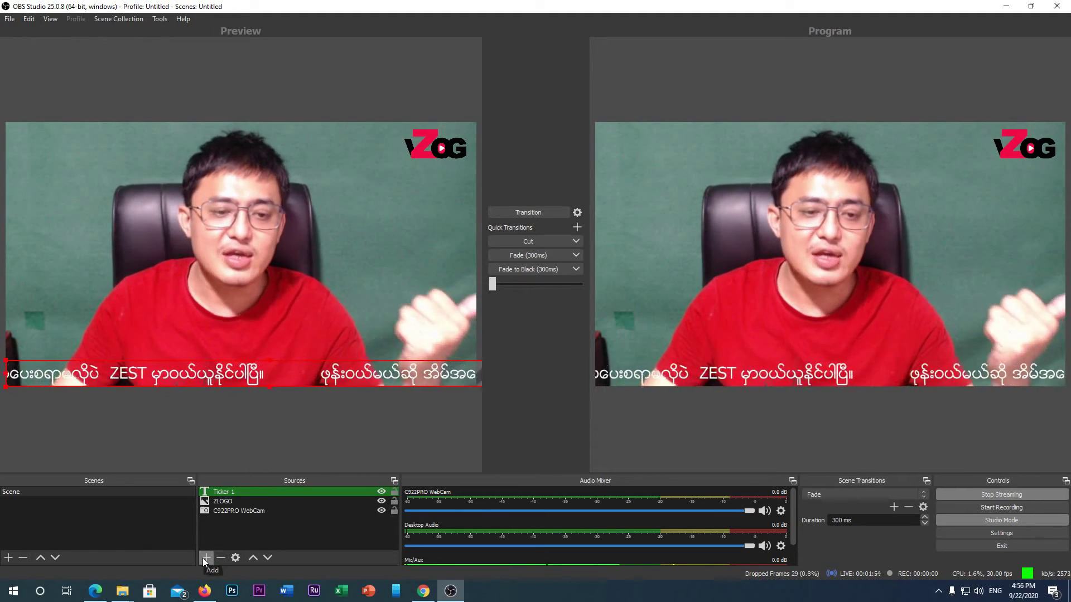
Add a new image source named "phone" to the scene
left_click(203, 557)
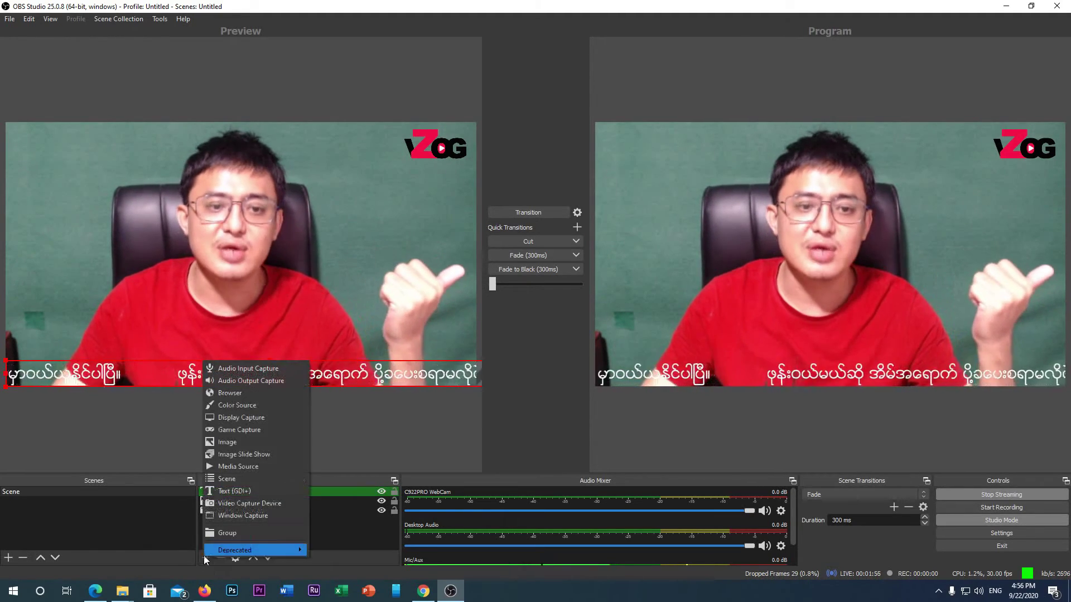
left_click(229, 441)
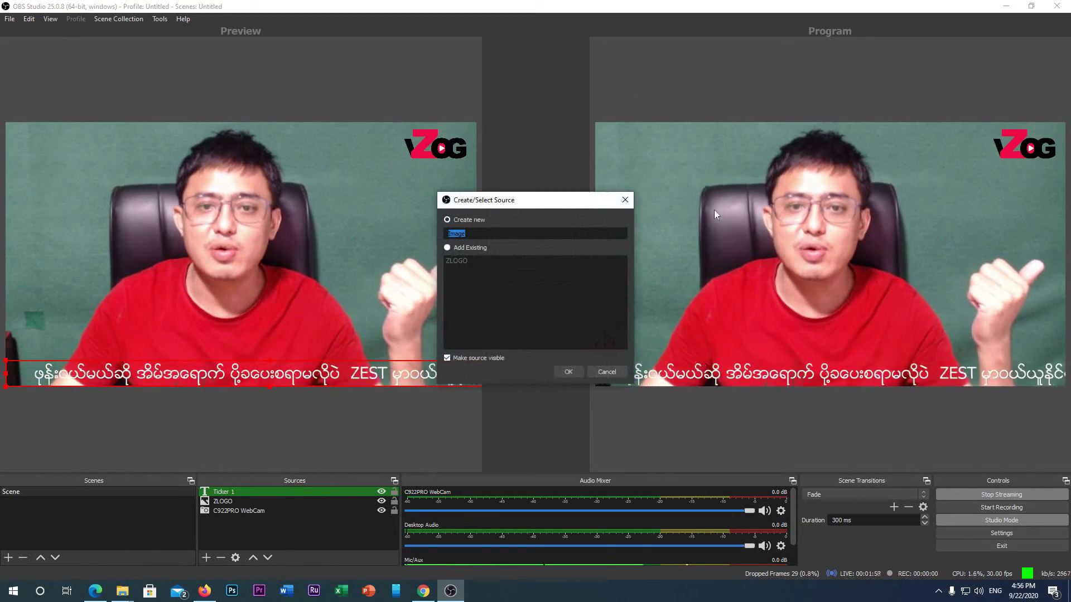
type("phone")
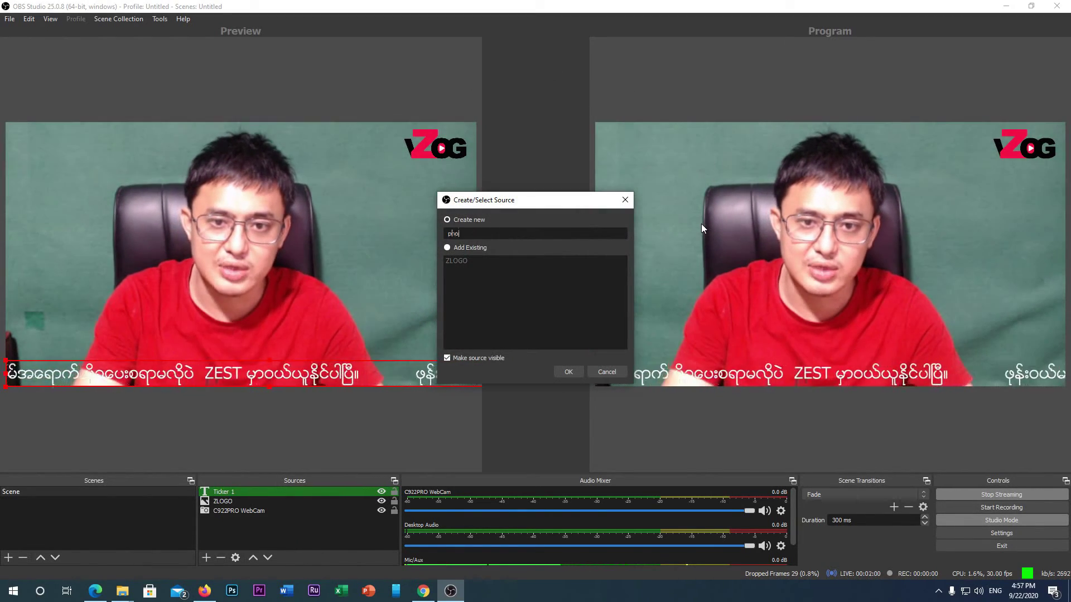
left_click(576, 371)
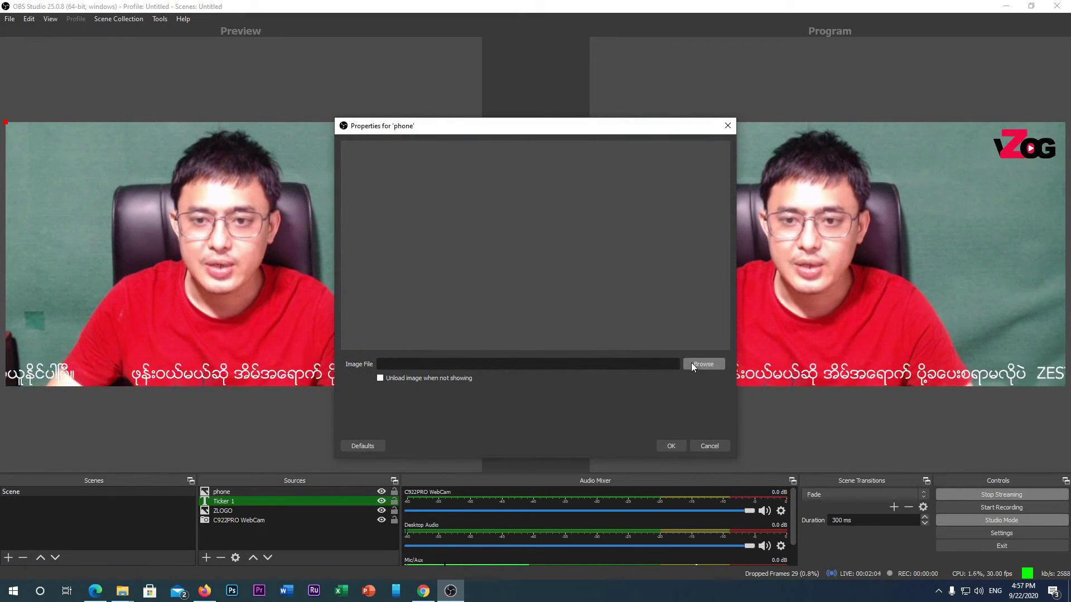